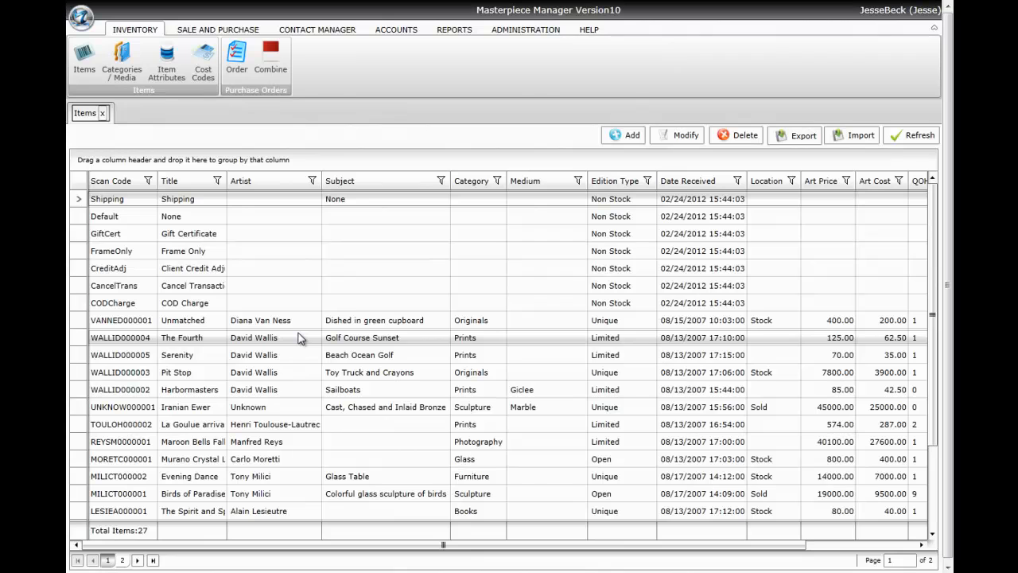
# - Open a blank new-item entry form from the inventory Items list
pyautogui.click(618, 140)
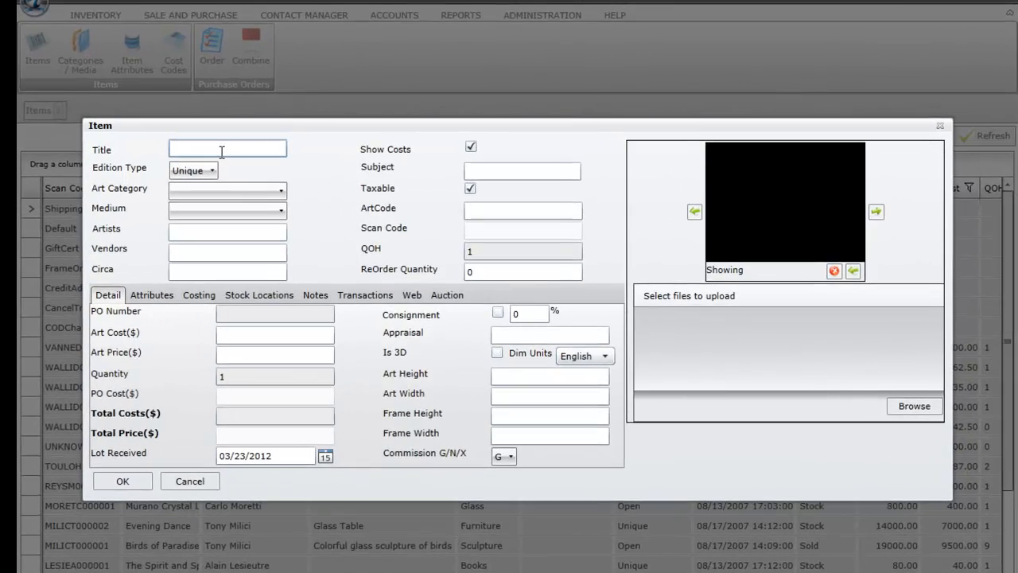
# - Title the item 'Limited Edition', set Edition Type to Limited, and enter edition size 500
pyautogui.click(222, 150)
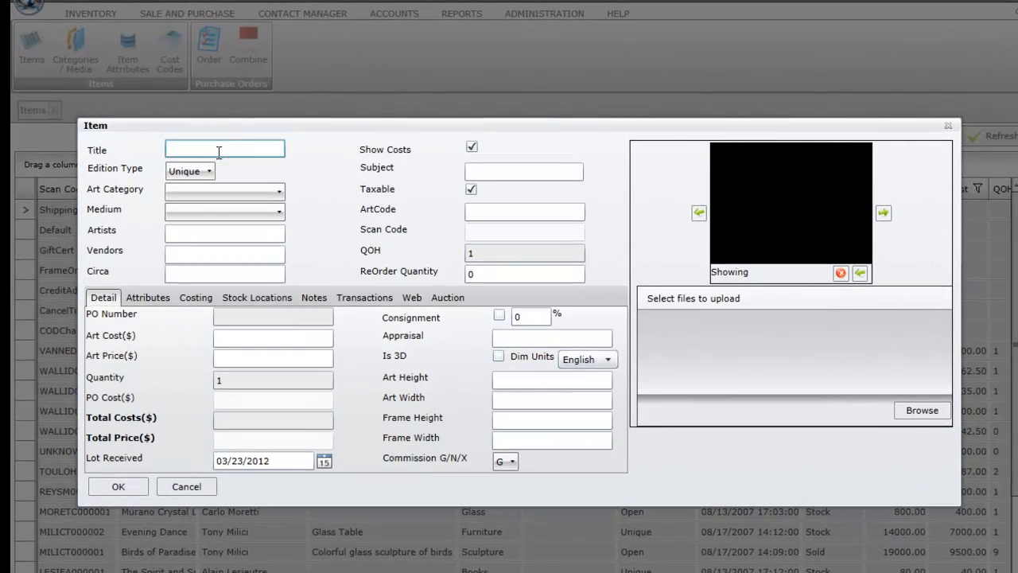
pyautogui.write('Limited Edition')
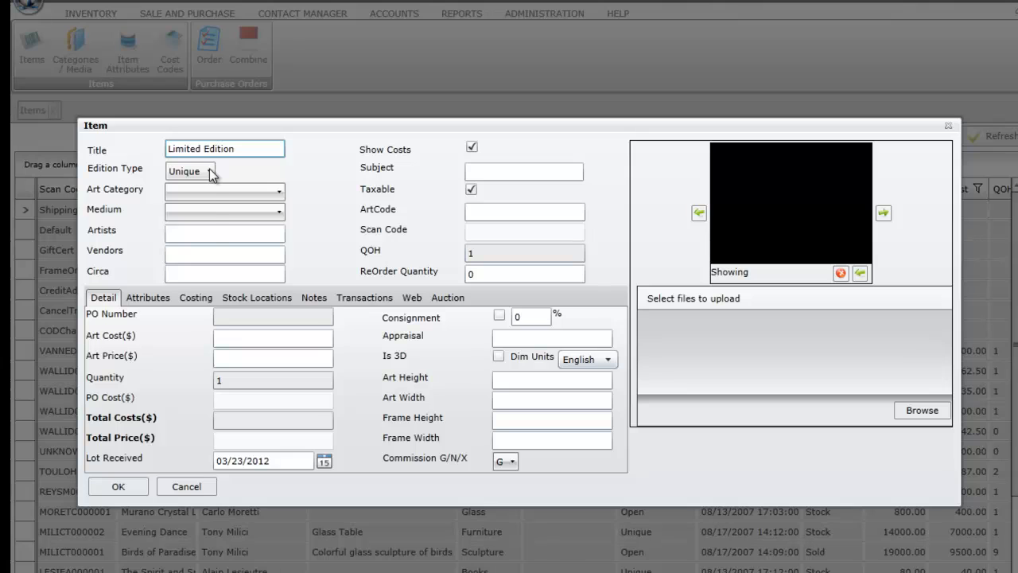
pyautogui.click(209, 169)
pyautogui.click(198, 223)
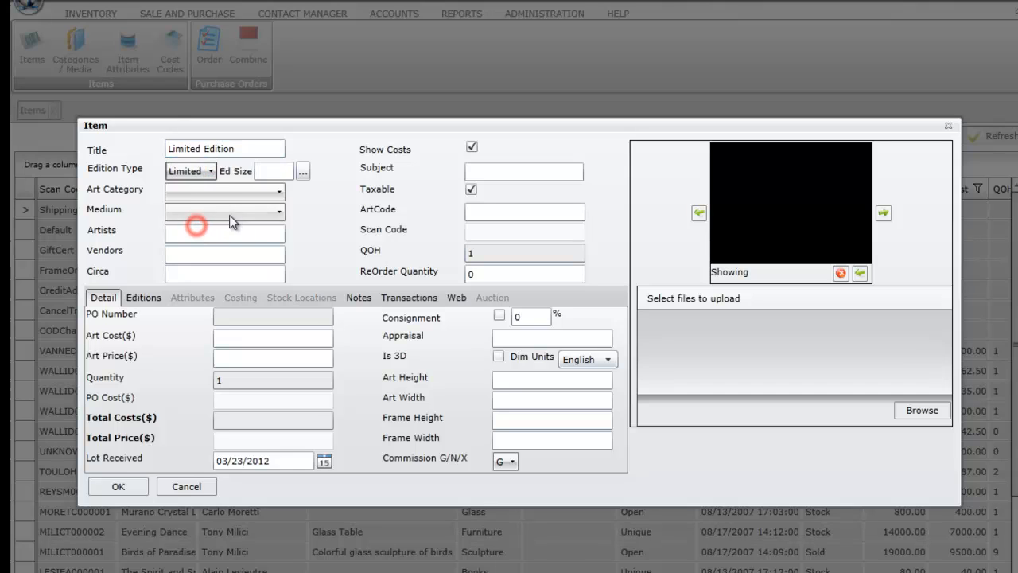
pyautogui.click(272, 172)
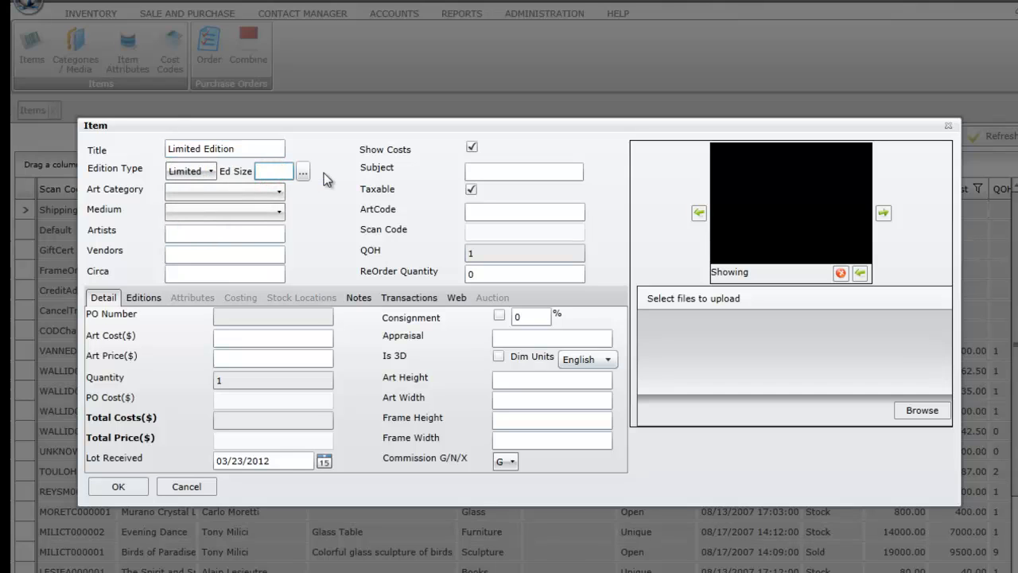
pyautogui.write('500')
# - Save edition ranges 1–50 and 75–75 in the edition range editor
pyautogui.click(303, 174)
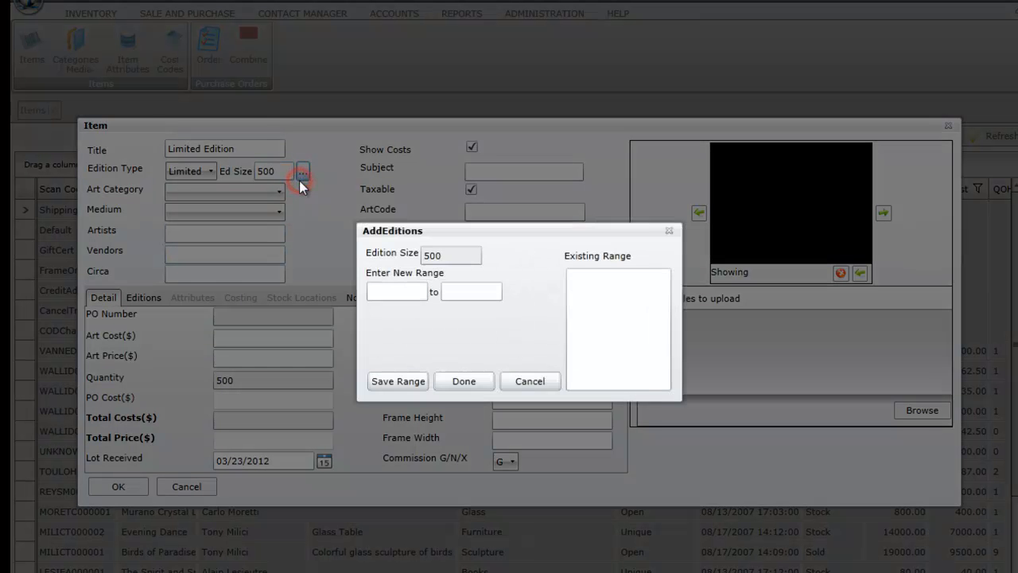
pyautogui.click(390, 292)
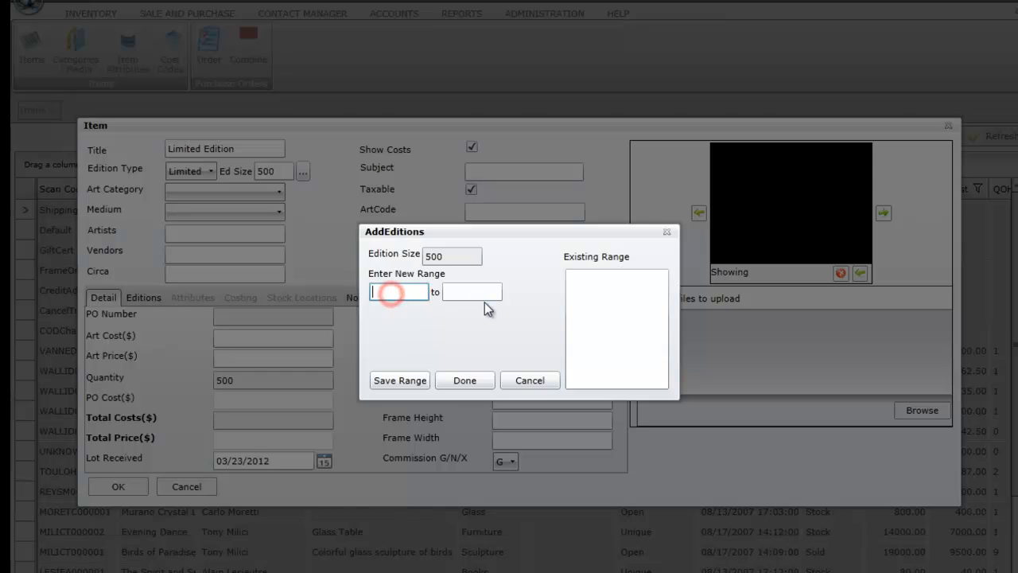
pyautogui.write('1')
pyautogui.press('Tab')
pyautogui.write('50')
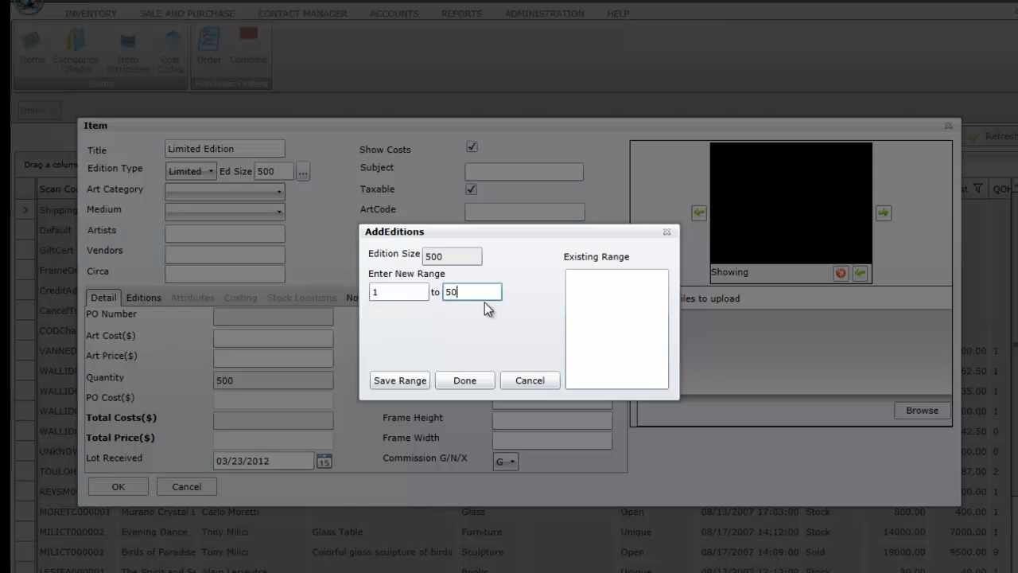
pyautogui.click(389, 380)
pyautogui.click(393, 291)
pyautogui.write('75')
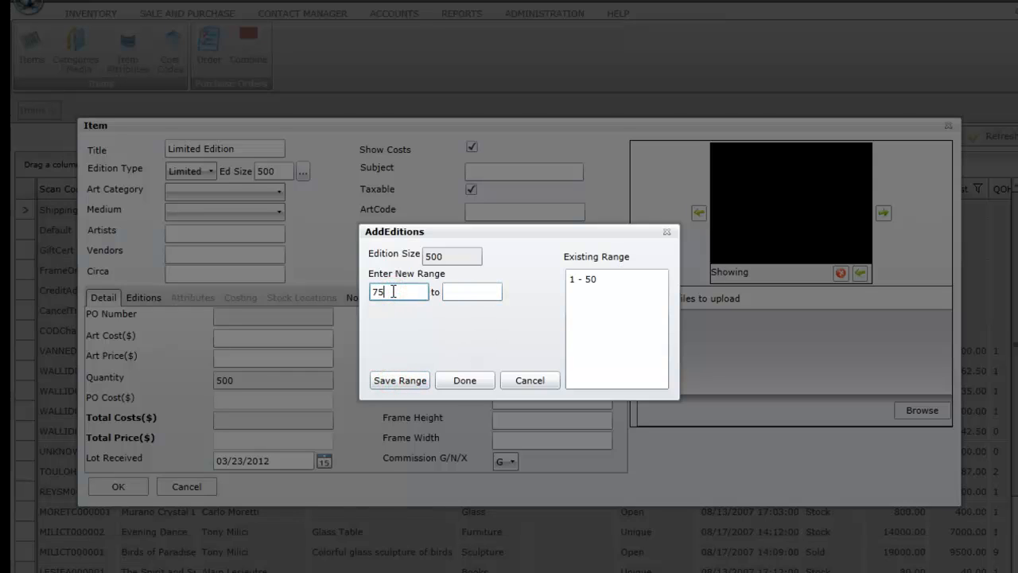
pyautogui.press('Tab')
pyautogui.write('75')
pyautogui.click(402, 381)
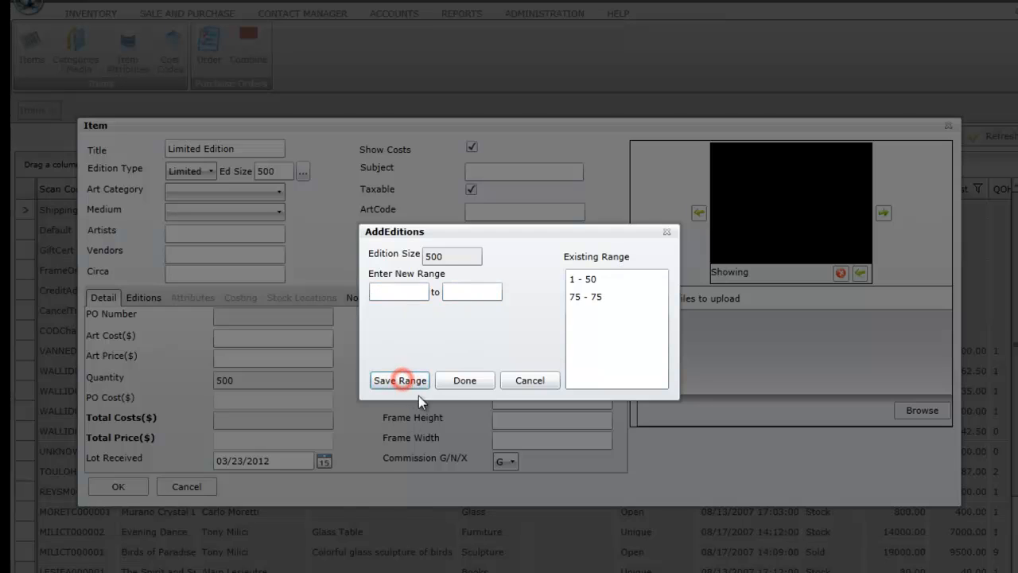
pyautogui.click(457, 380)
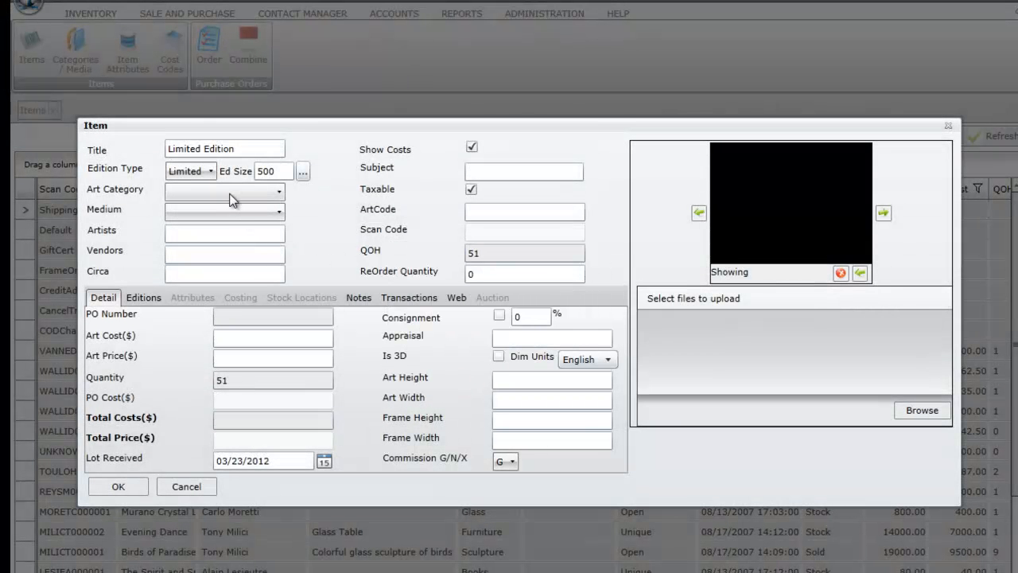
# - Set the art category to Drawing and the medium to Pen and Ink
pyautogui.click(230, 199)
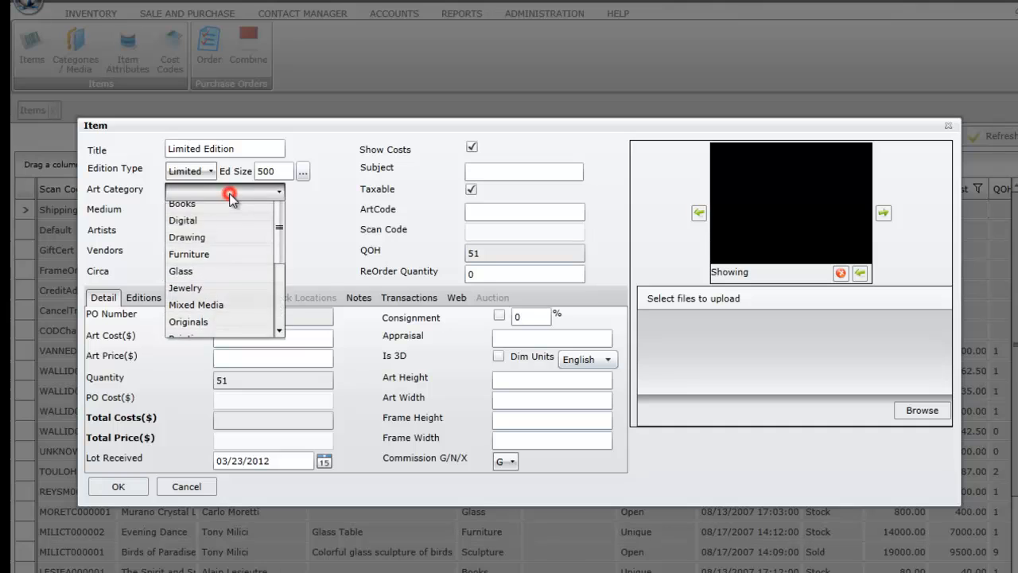
pyautogui.click(219, 259)
pyautogui.click(205, 211)
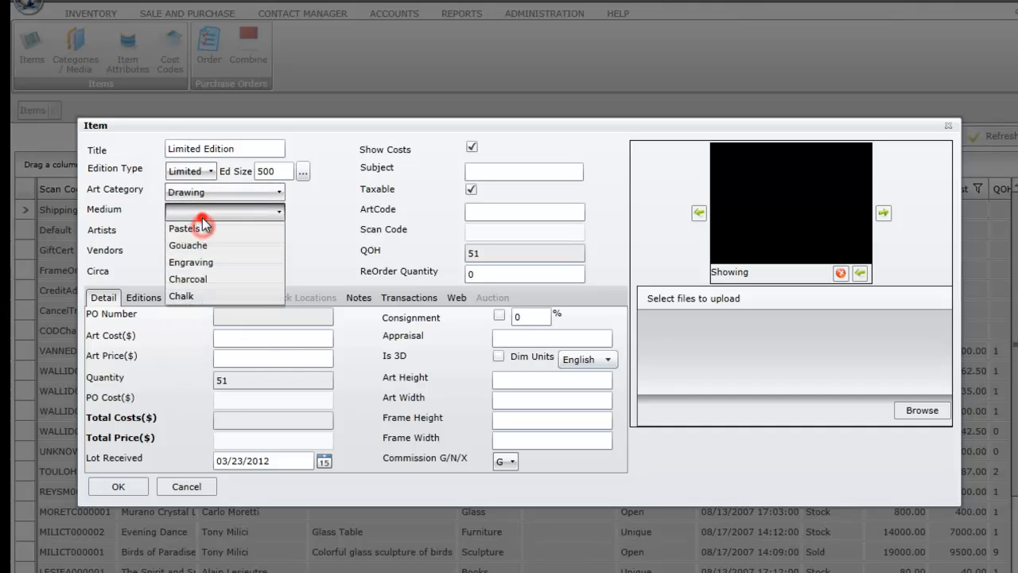
pyautogui.click(205, 252)
# - Autocomplete the artist's name into Artists and set the same artist as Vendor
pyautogui.click(200, 234)
pyautogui.write('Alain Lesieutre')
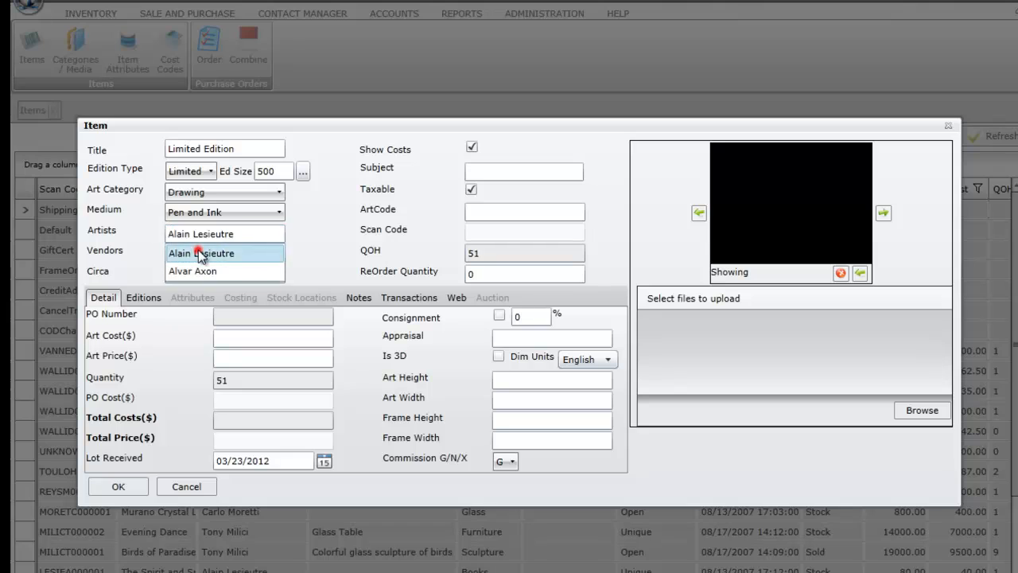
pyautogui.click(263, 254)
pyautogui.click(199, 255)
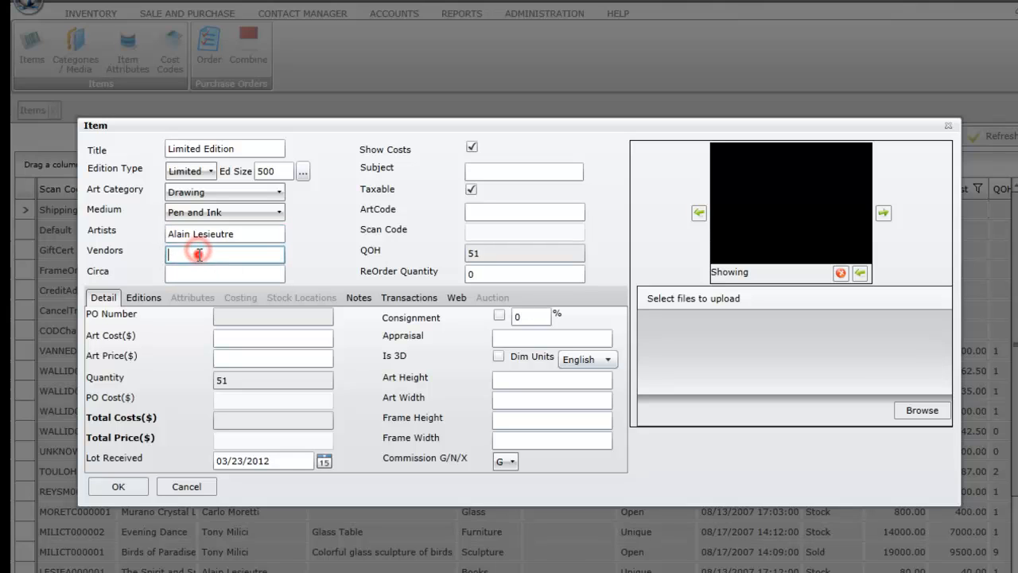
pyautogui.write('ain Lesieutre')
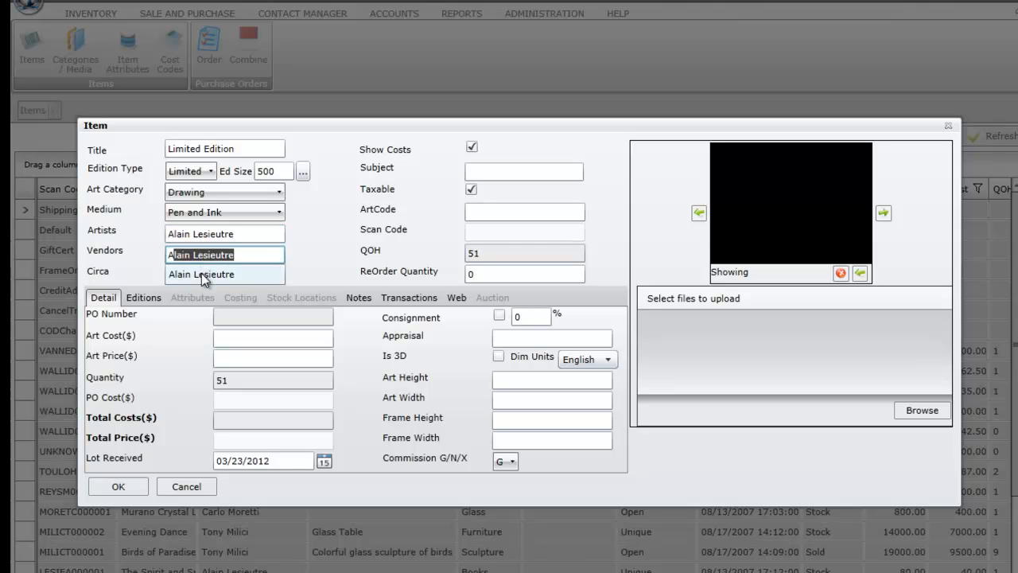
pyautogui.click(201, 273)
# - Enter an art cost of 200, giving an art price of 400
pyautogui.click(239, 339)
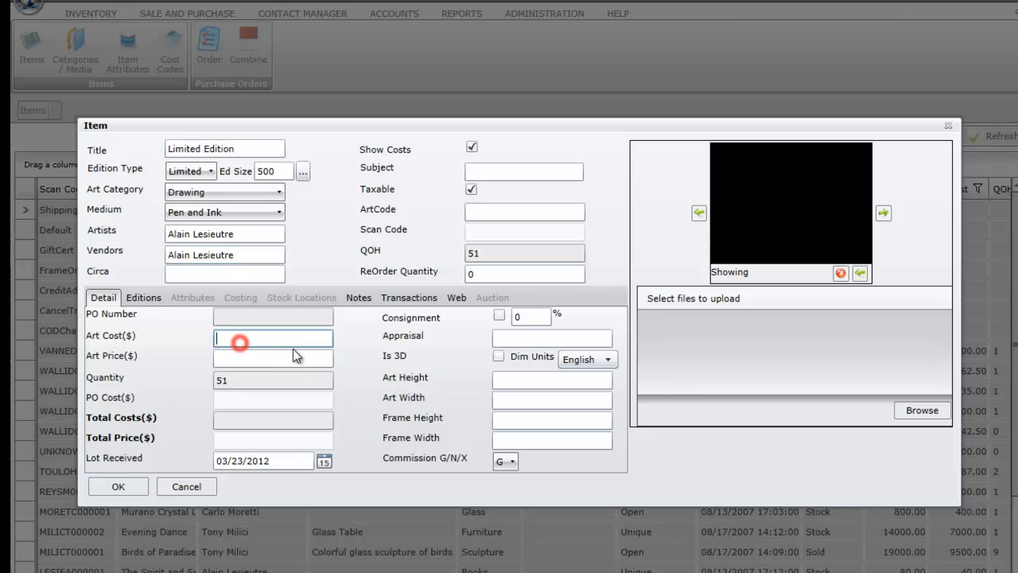
pyautogui.write('200')
pyautogui.press('Tab')
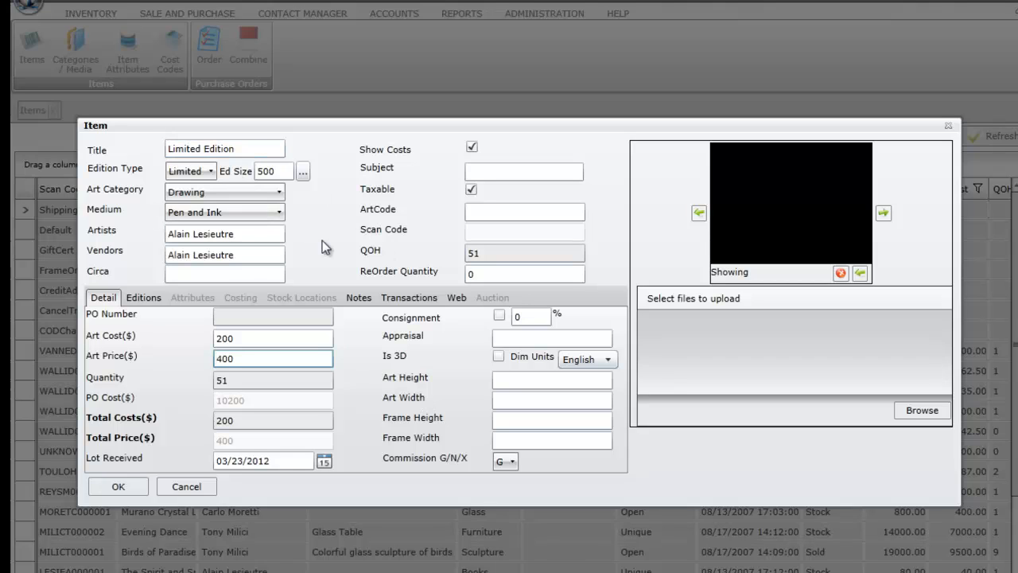
pyautogui.click(927, 413)
# - Upload Monroe.JPG from Pictures as the item's image and save the Limited Edition item
pyautogui.click(75, 139)
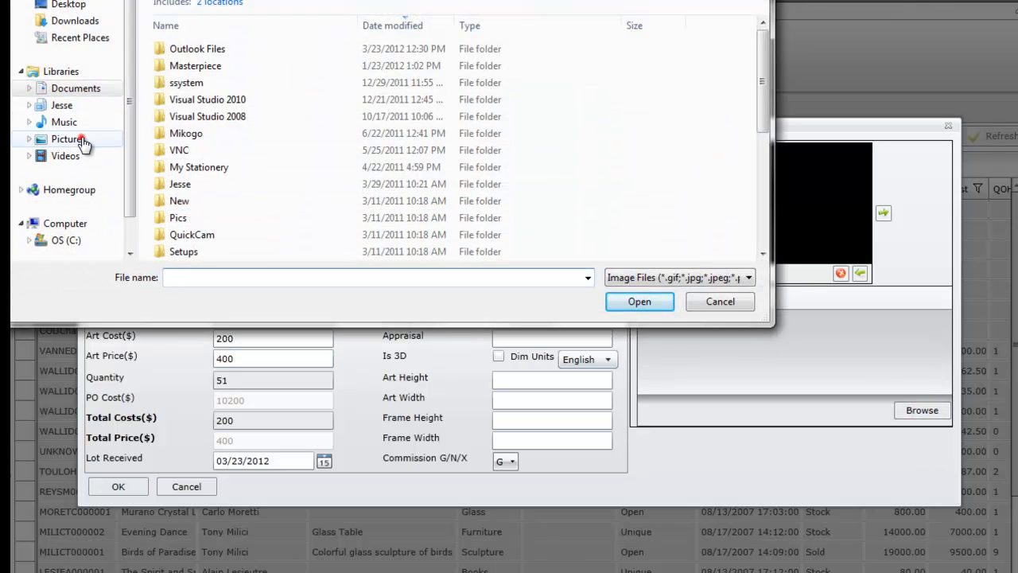
pyautogui.doubleClick(217, 50)
pyautogui.doubleClick(186, 50)
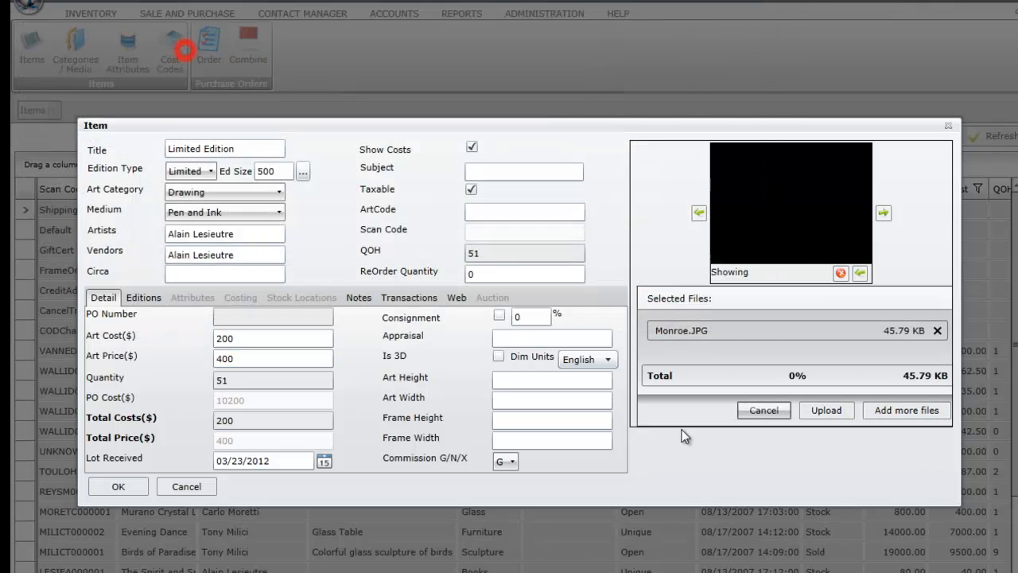
pyautogui.click(841, 408)
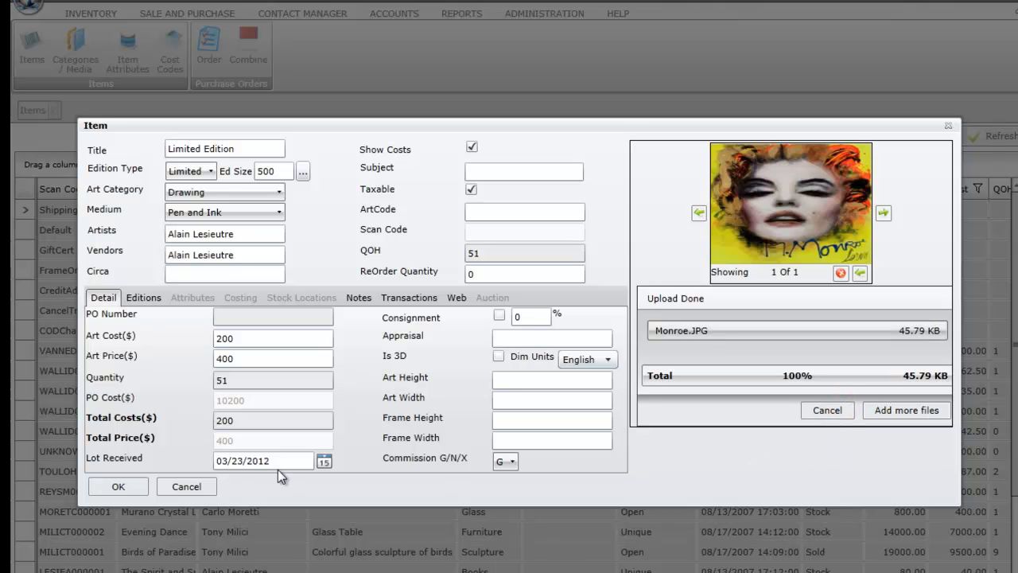
pyautogui.click(132, 487)
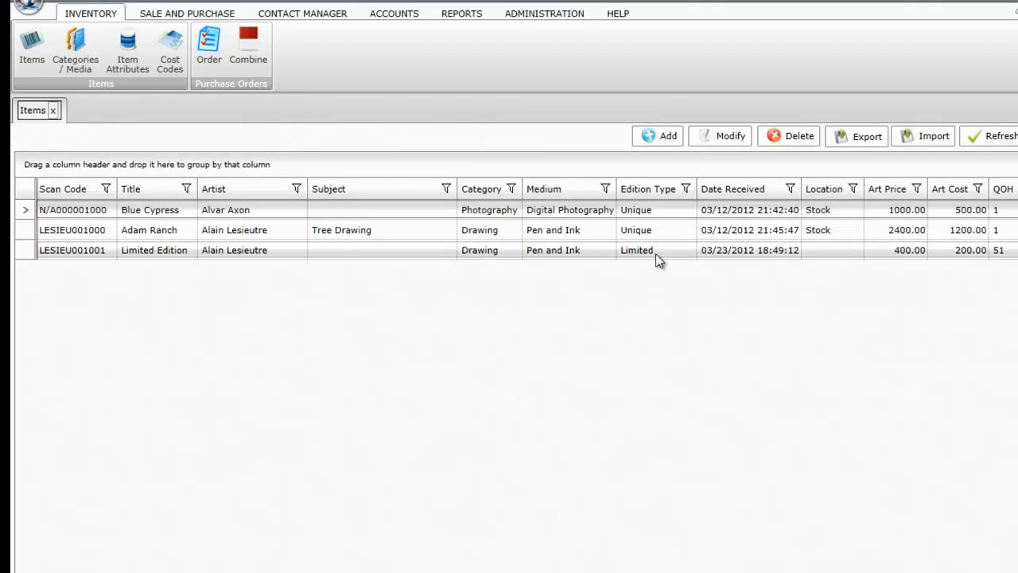
# - Reopen Limited Edition, check its quantity of 51, and list its unsold editions
pyautogui.doubleClick(656, 254)
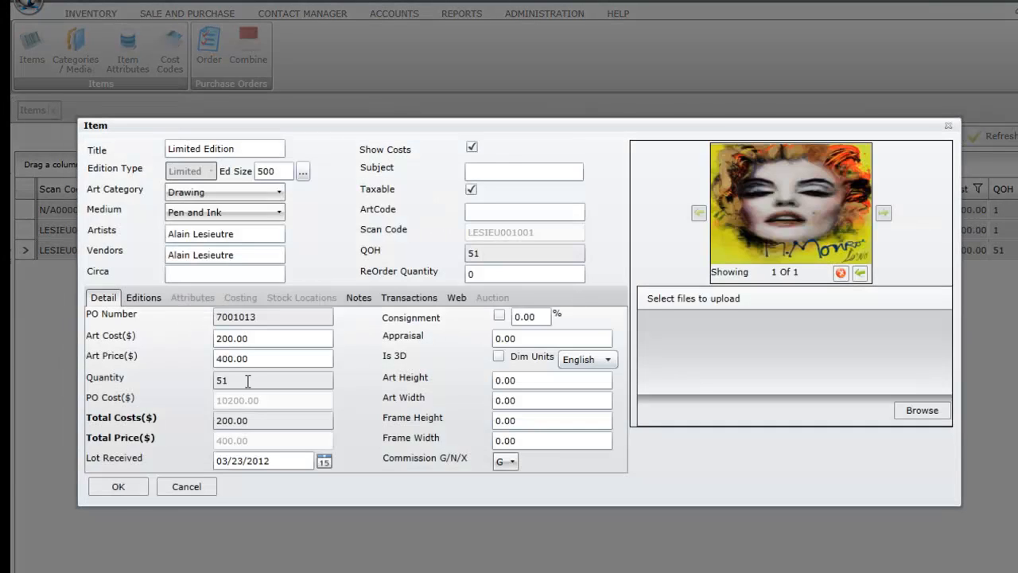
pyautogui.doubleClick(239, 381)
pyautogui.click(268, 390)
pyautogui.click(343, 410)
pyautogui.click(139, 296)
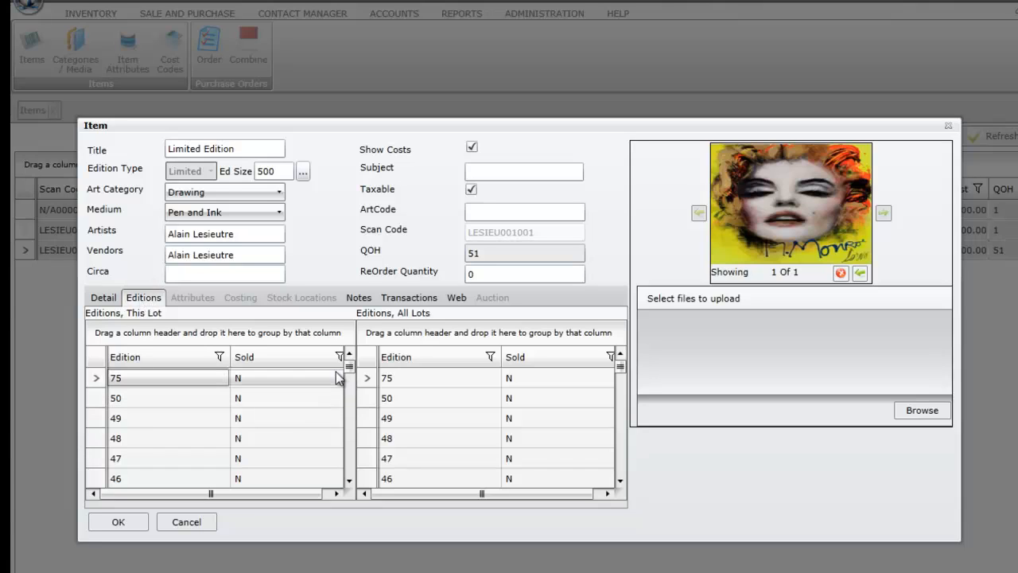
# - Add a stock location entry sending the new stock to Display and save the locations
pyautogui.moveTo(350, 366); pyautogui.dragTo(362, 475)
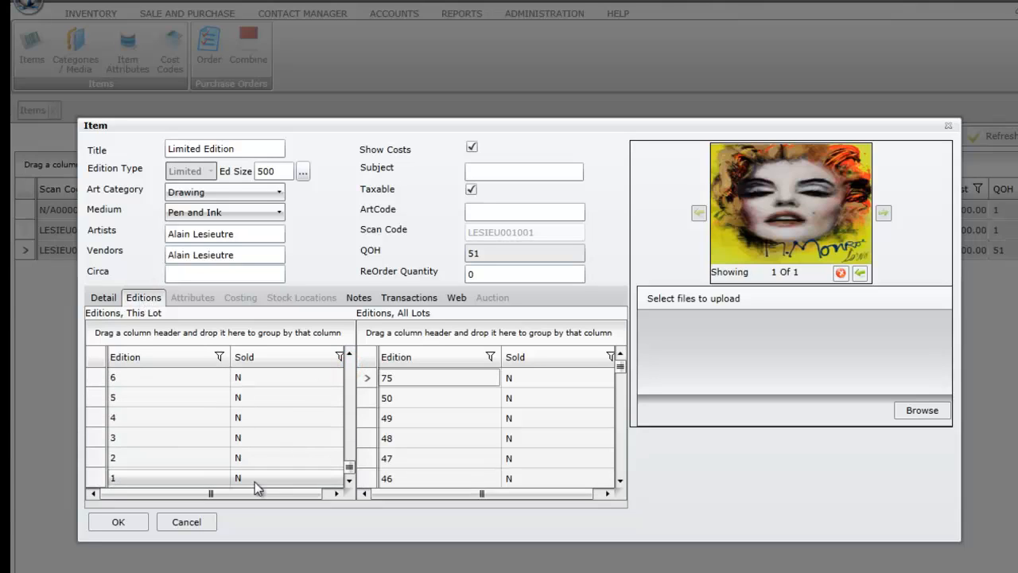
pyautogui.click(221, 477)
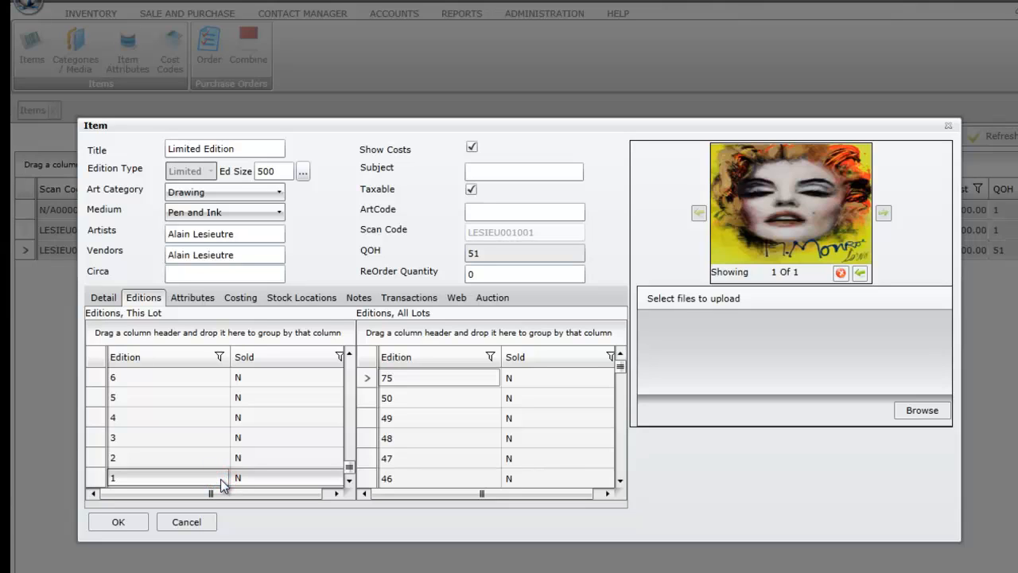
pyautogui.click(304, 297)
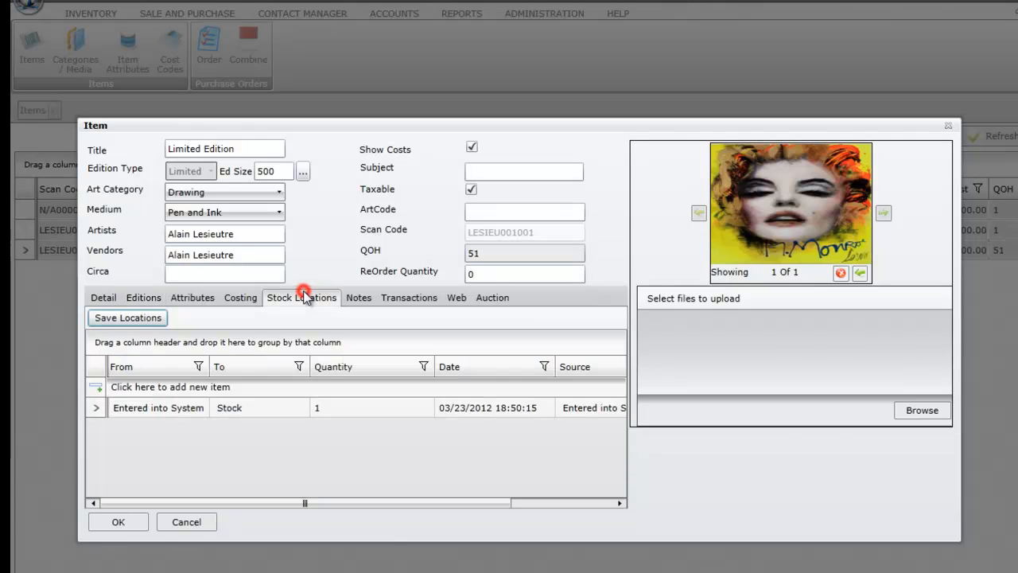
pyautogui.click(189, 387)
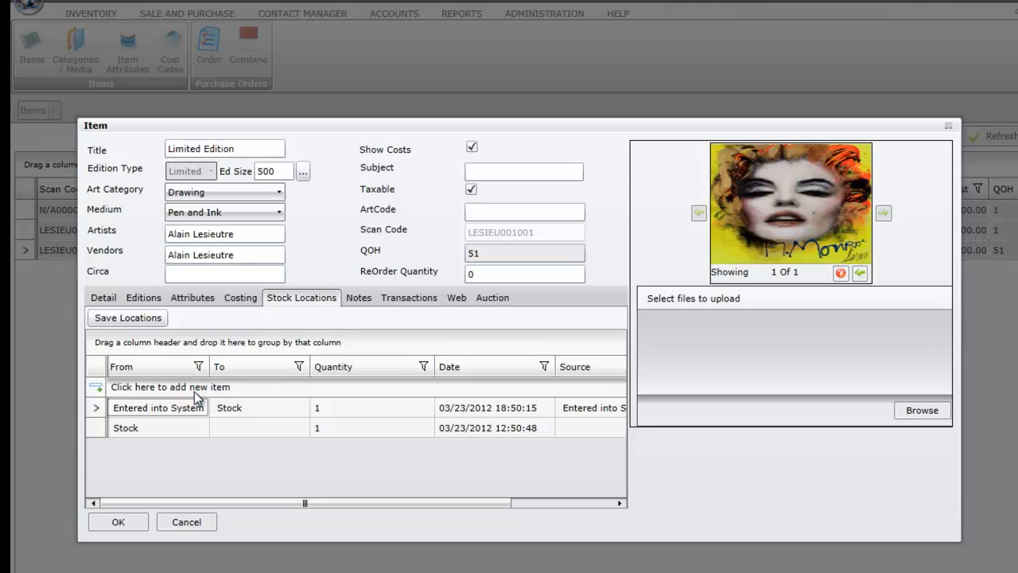
pyautogui.click(253, 427)
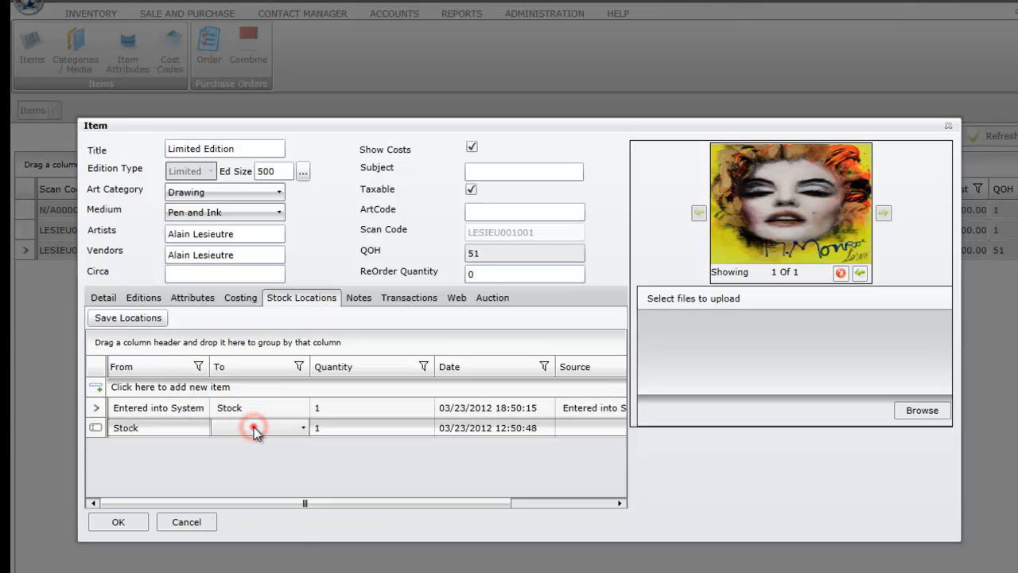
pyautogui.click(255, 428)
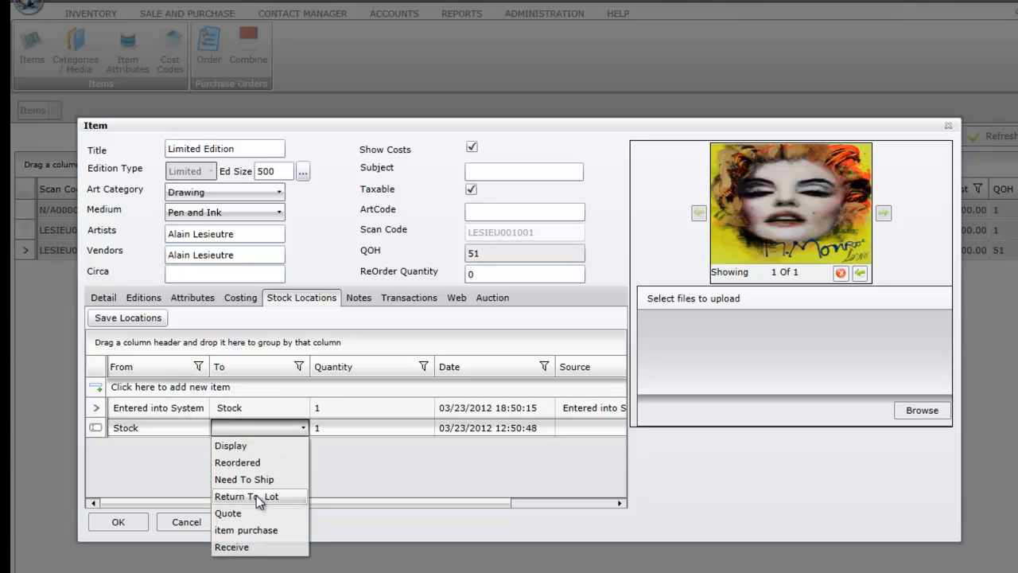
pyautogui.click(251, 446)
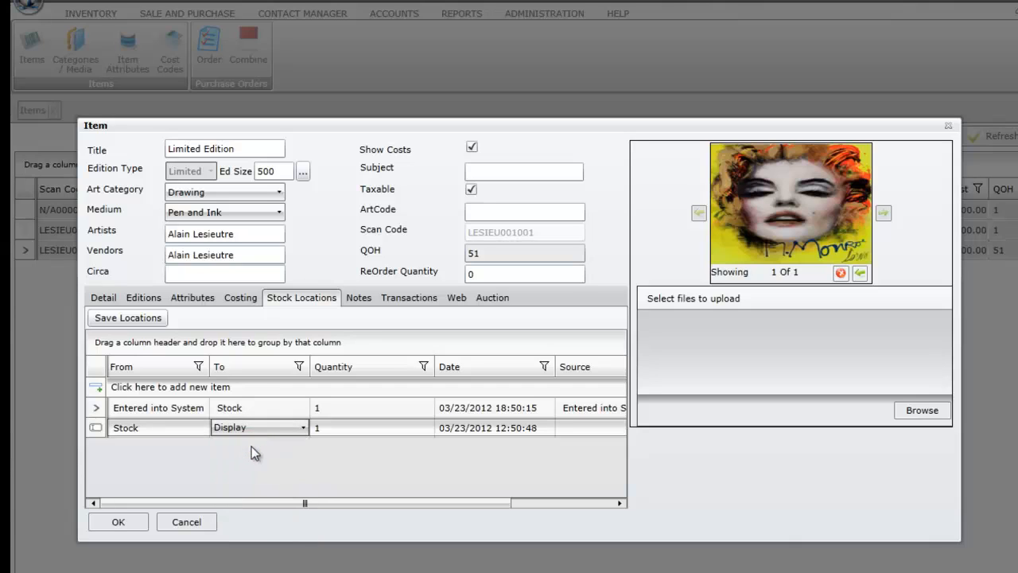
pyautogui.click(139, 319)
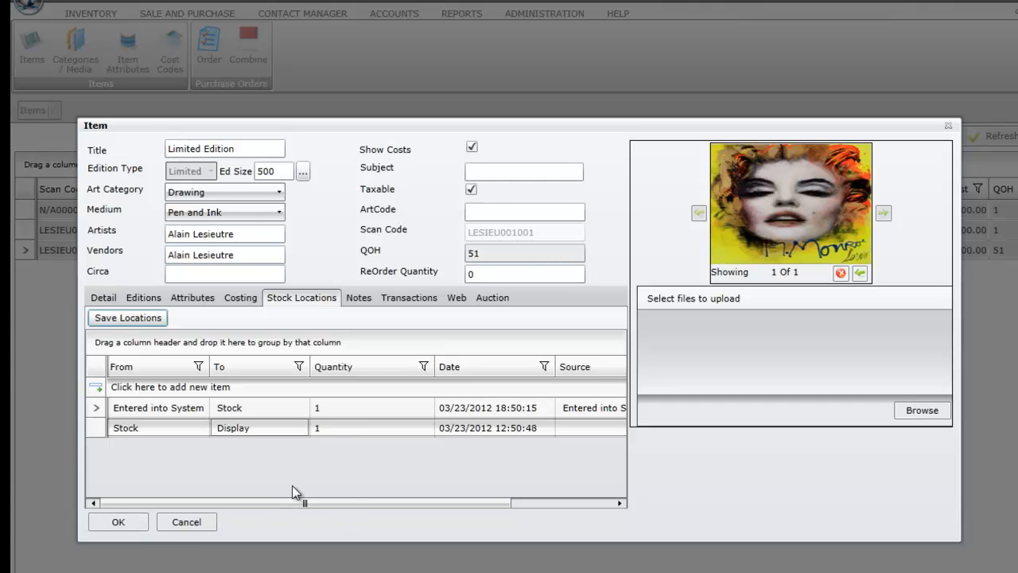
# - Save the item and start a new sales order with a blank line item
pyautogui.click(115, 521)
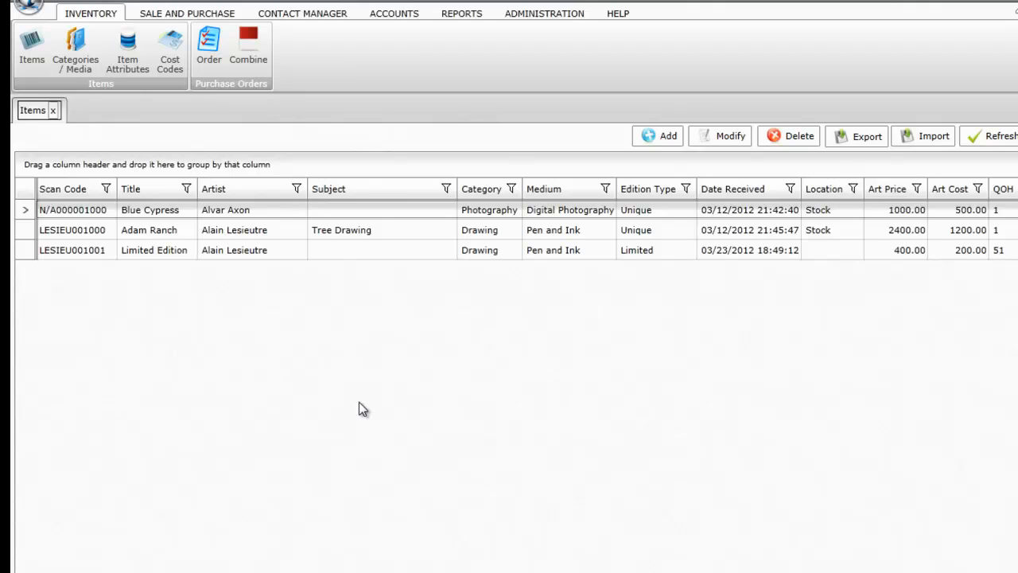
pyautogui.click(195, 16)
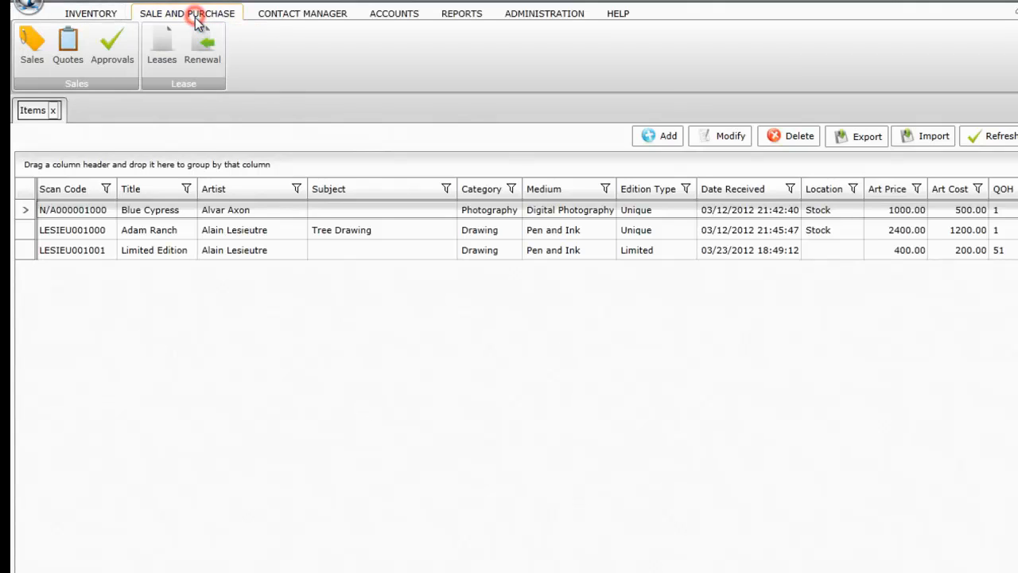
pyautogui.click(40, 62)
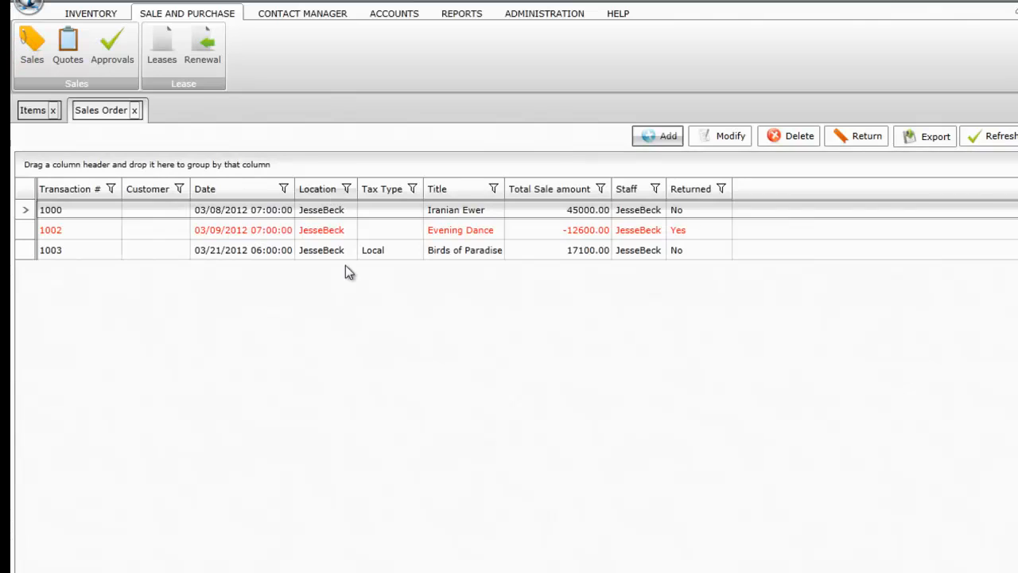
pyautogui.click(659, 136)
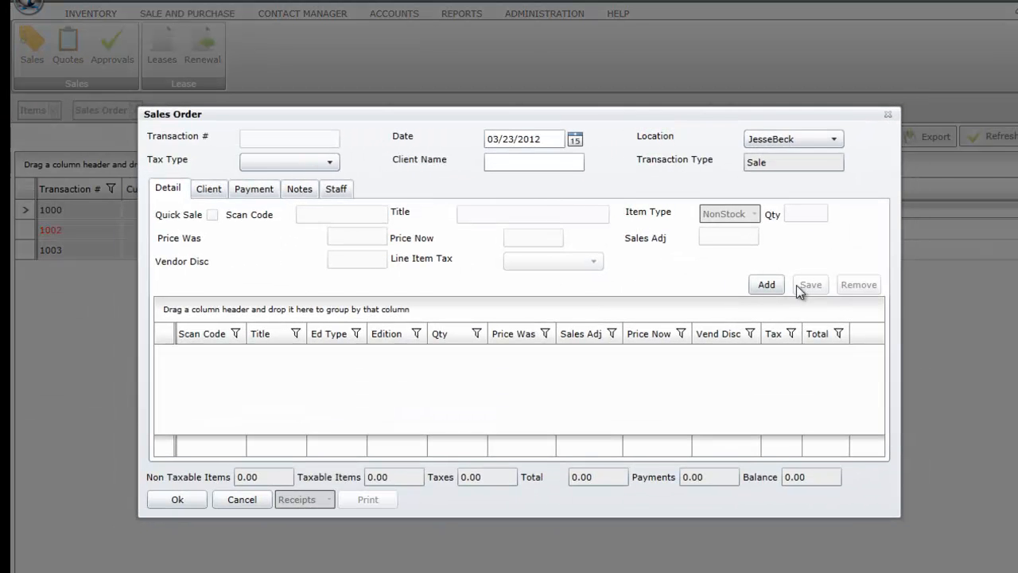
pyautogui.click(766, 284)
# - Add Limited Edition edition 50 to the order with sales adjustment 10, price 360
pyautogui.write('limi')
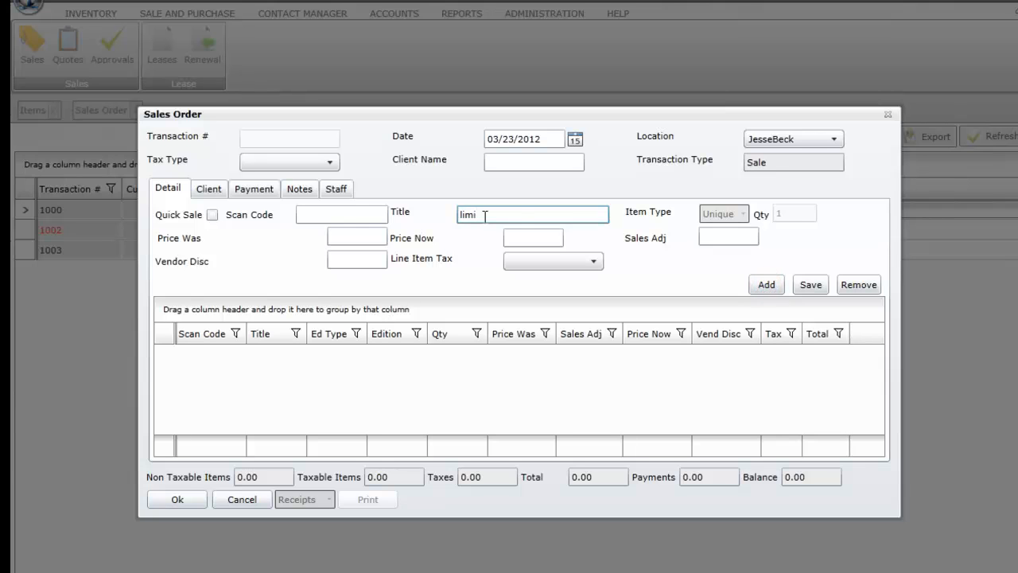
pyautogui.press('Tab')
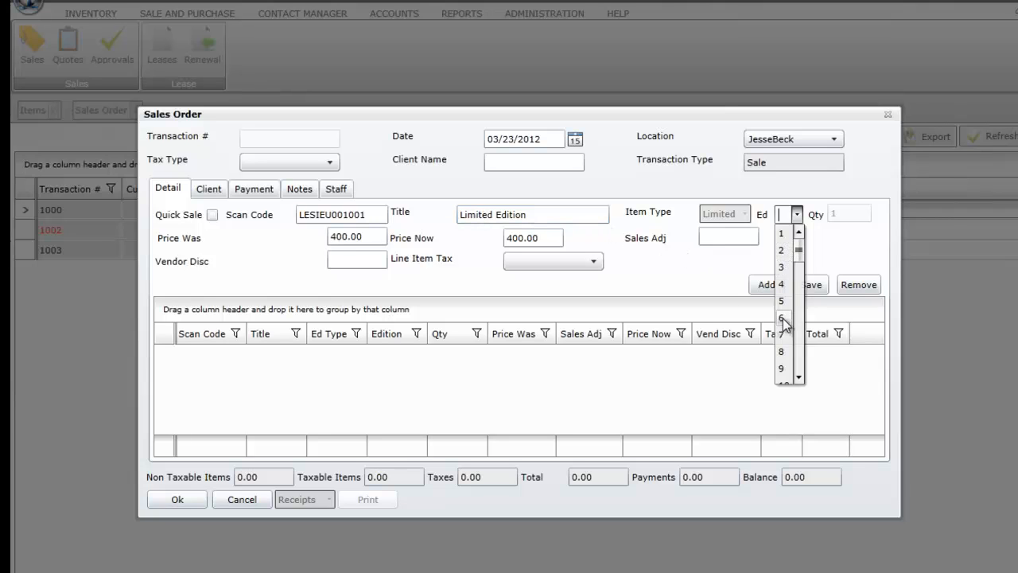
pyautogui.moveTo(798, 251); pyautogui.dragTo(801, 374)
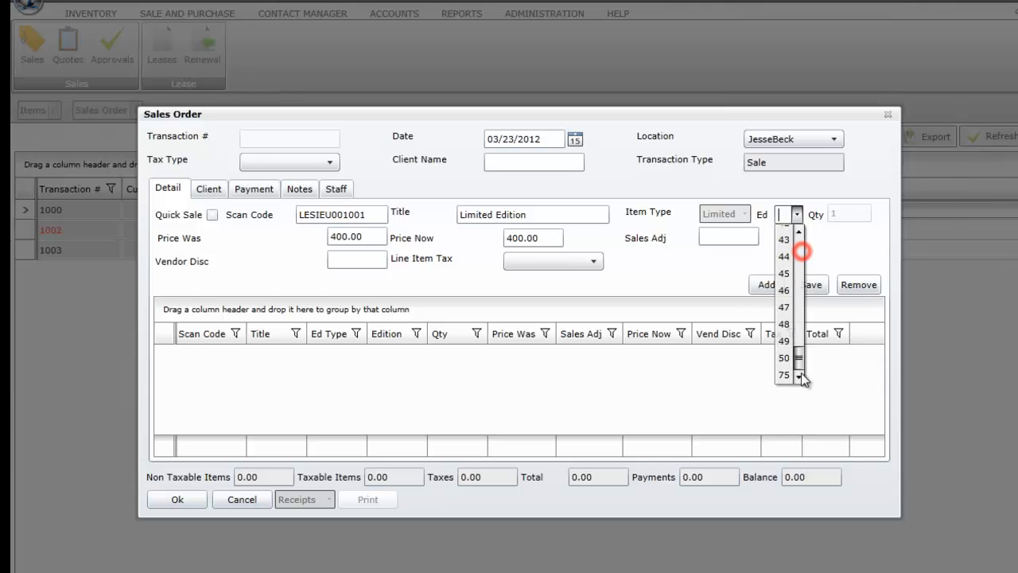
pyautogui.click(786, 358)
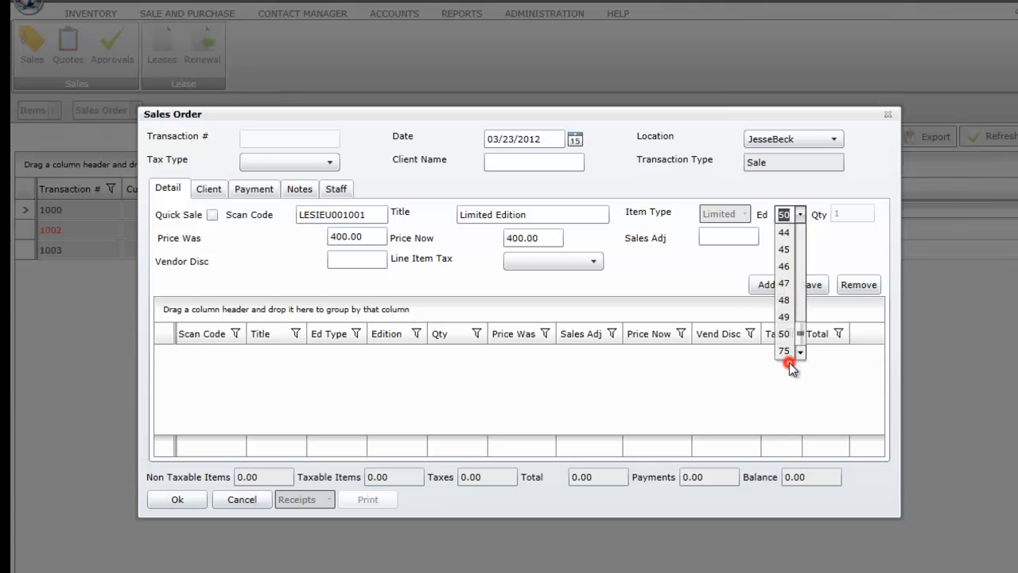
pyautogui.click(709, 233)
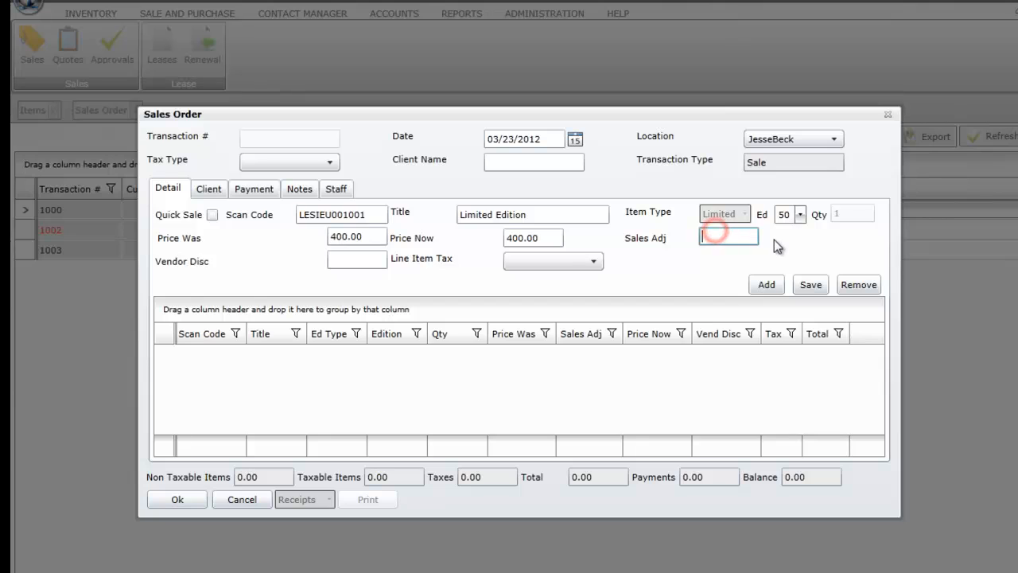
pyautogui.write('10')
pyautogui.press('Tab')
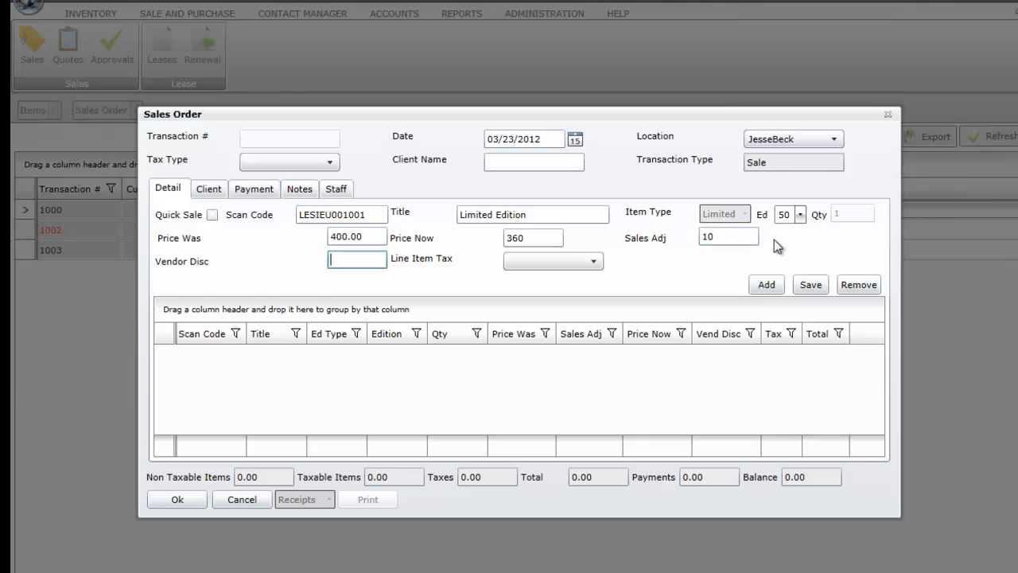
pyautogui.click(811, 286)
# - Record a Cash payment of 400 on the order's Payment tab
pyautogui.click(251, 188)
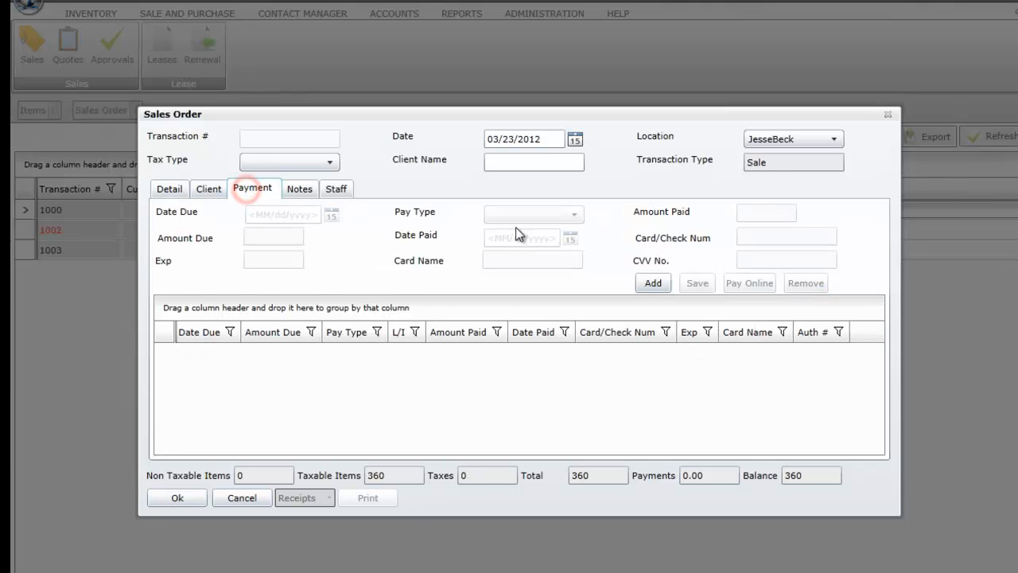
pyautogui.click(652, 285)
pyautogui.click(538, 215)
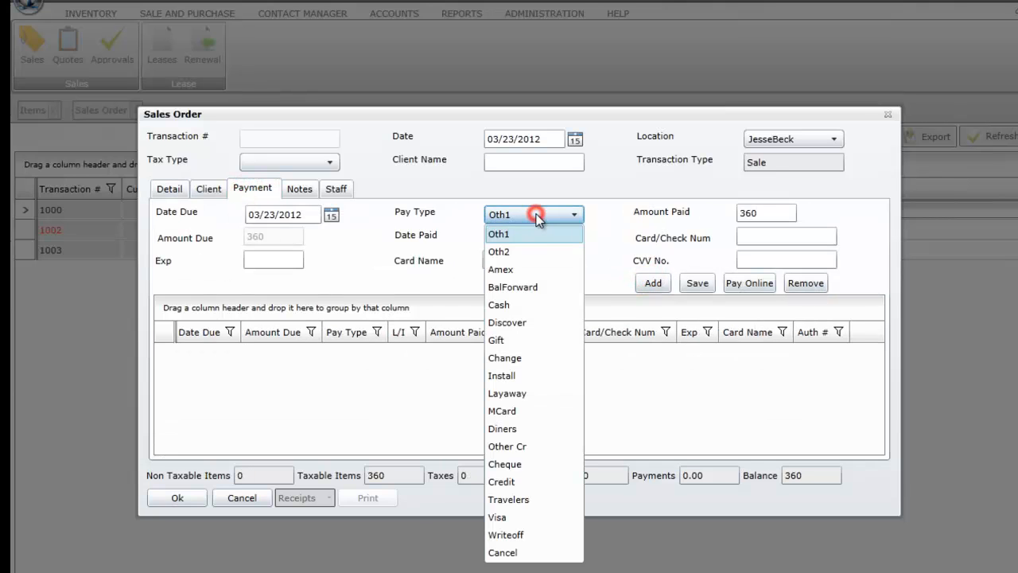
pyautogui.click(531, 308)
pyautogui.click(766, 215)
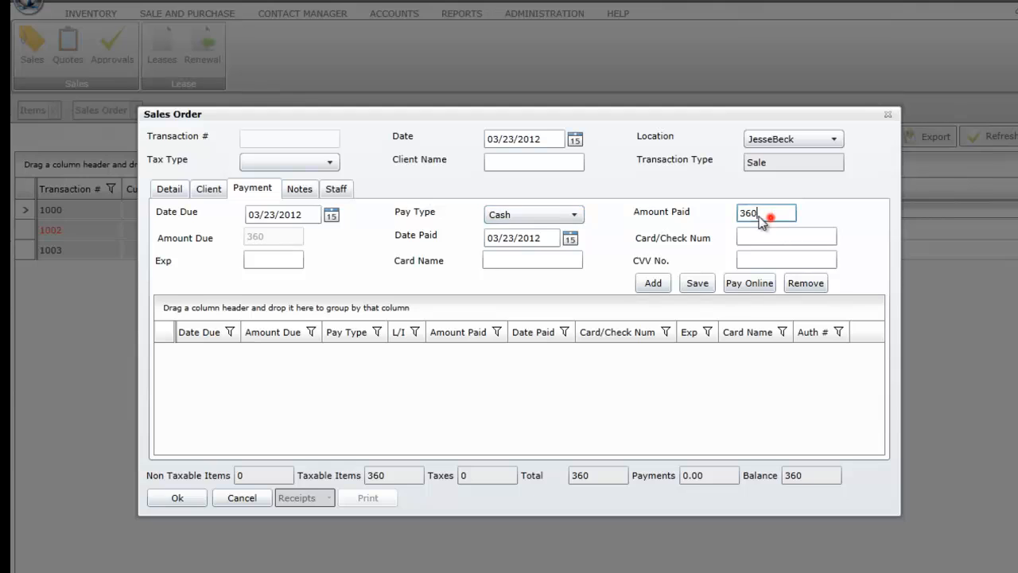
pyautogui.write('400')
pyautogui.press('Tab')
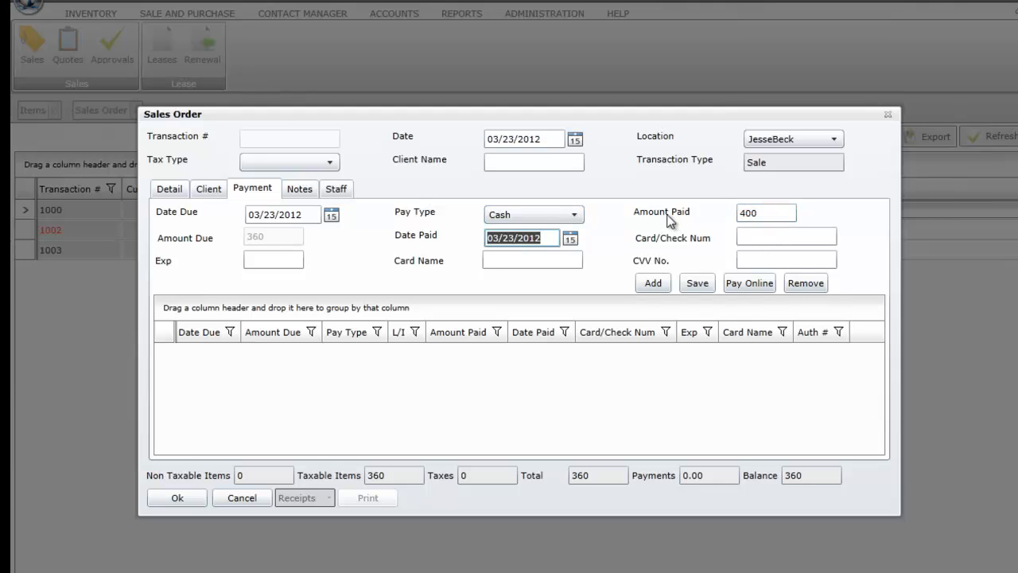
pyautogui.click(697, 283)
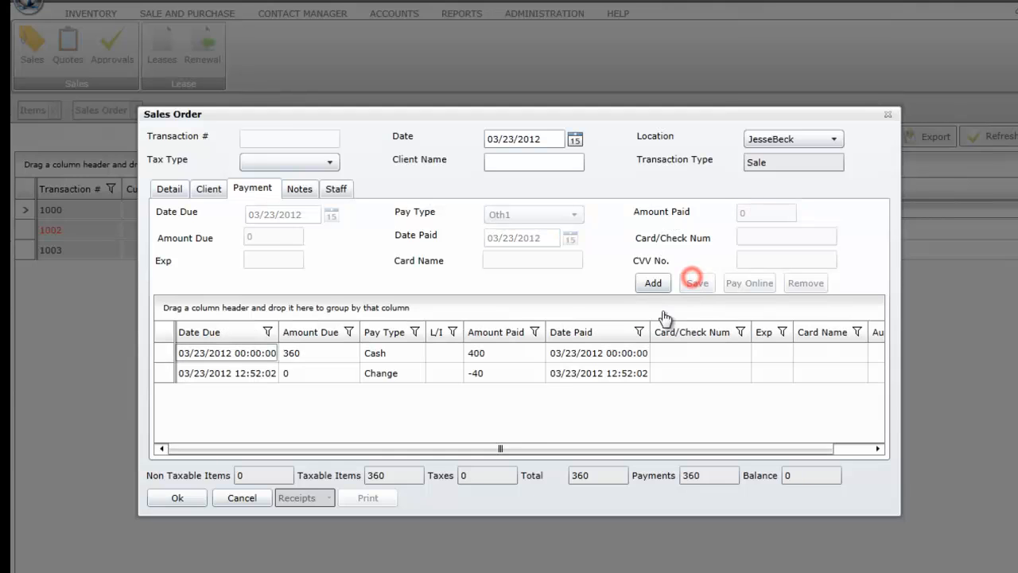
# - Save sales order 1004 and reopen the Limited Edition item, now QOH 50
pyautogui.click(177, 498)
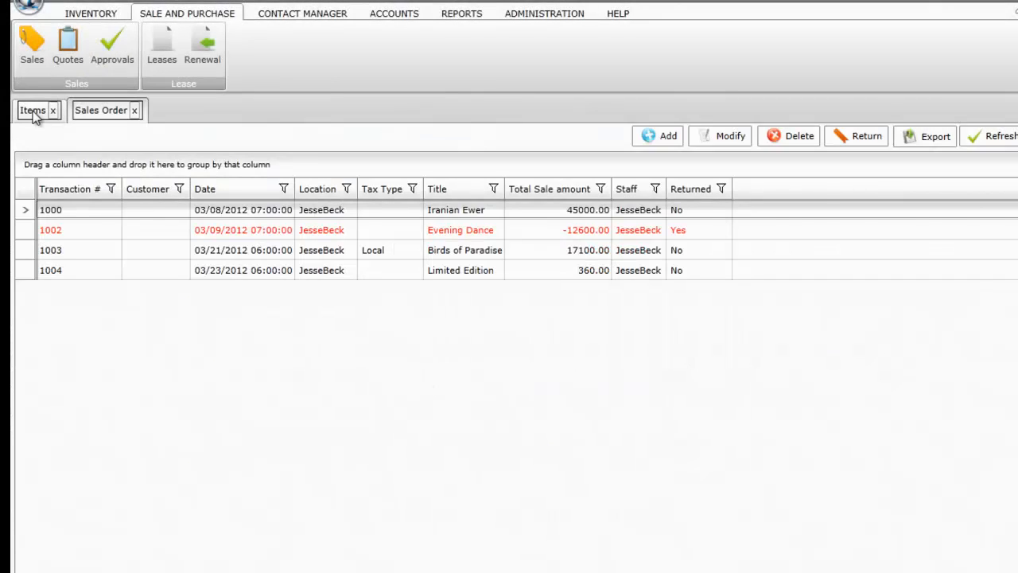
pyautogui.click(33, 111)
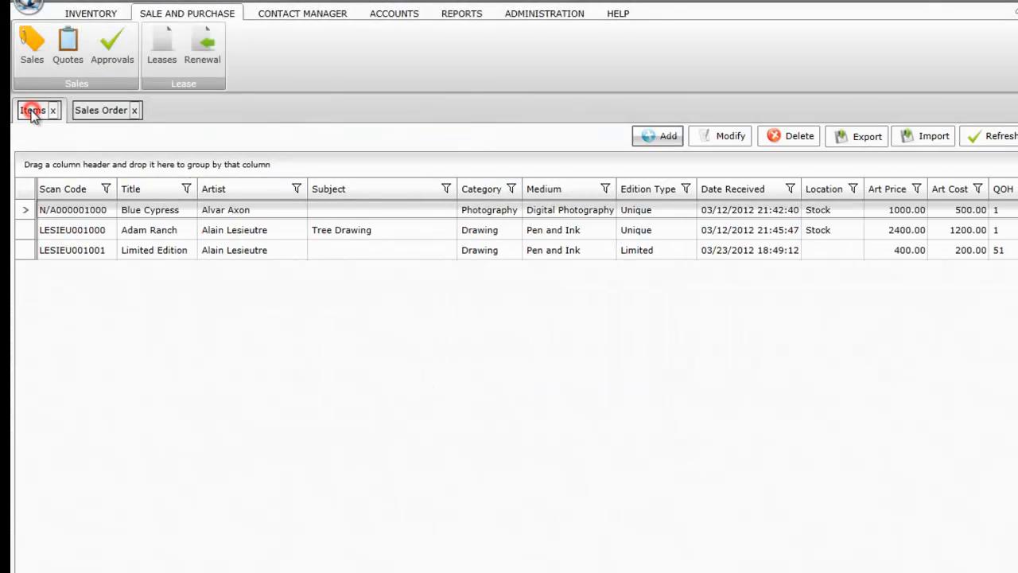
pyautogui.click(254, 251)
pyautogui.doubleClick(254, 252)
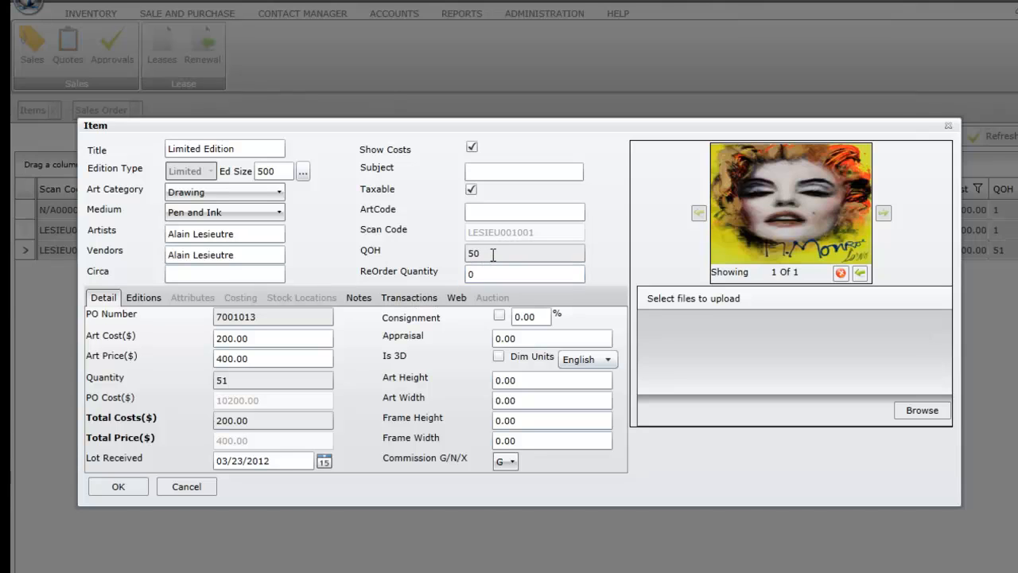
# - Check edition 50 marked sold, the Stock-to-Sold movement, transaction 1004, and costing records
pyautogui.click(144, 296)
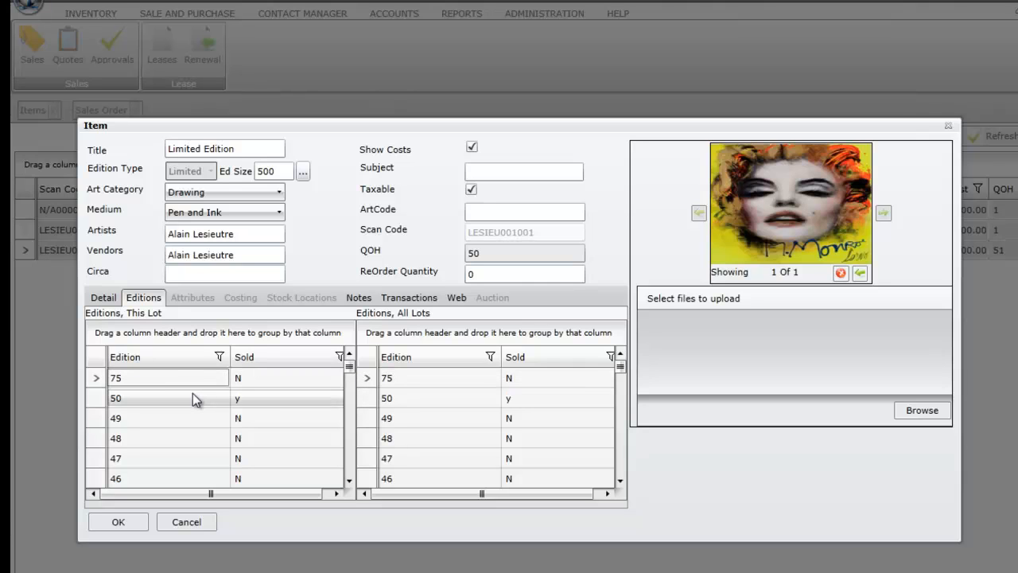
pyautogui.click(263, 397)
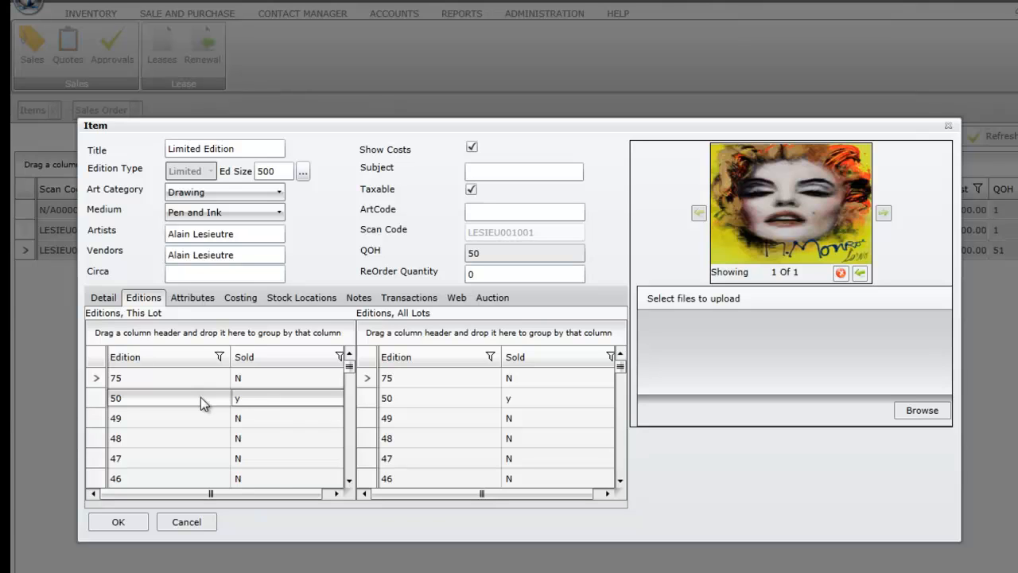
pyautogui.click(290, 303)
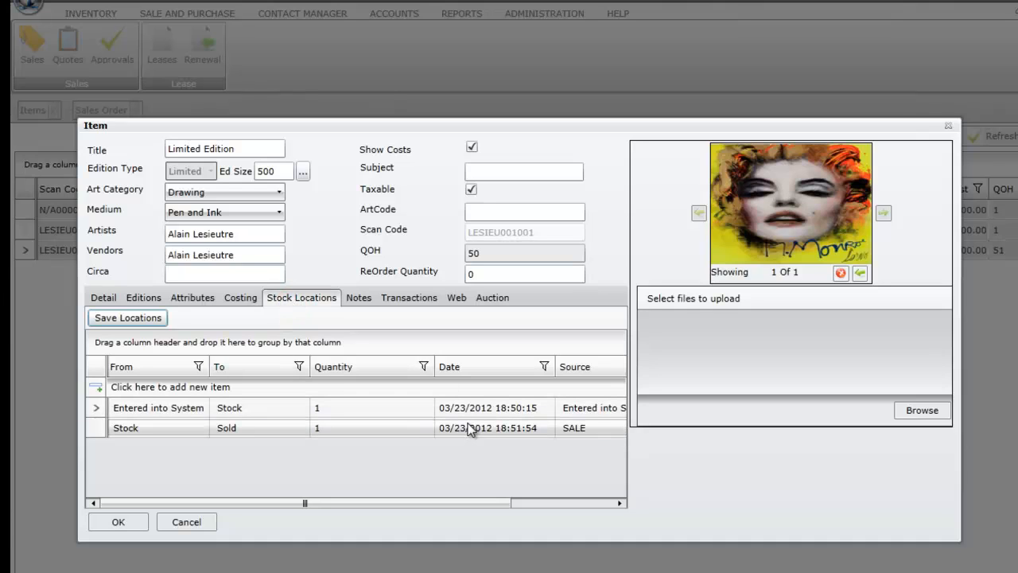
pyautogui.click(410, 298)
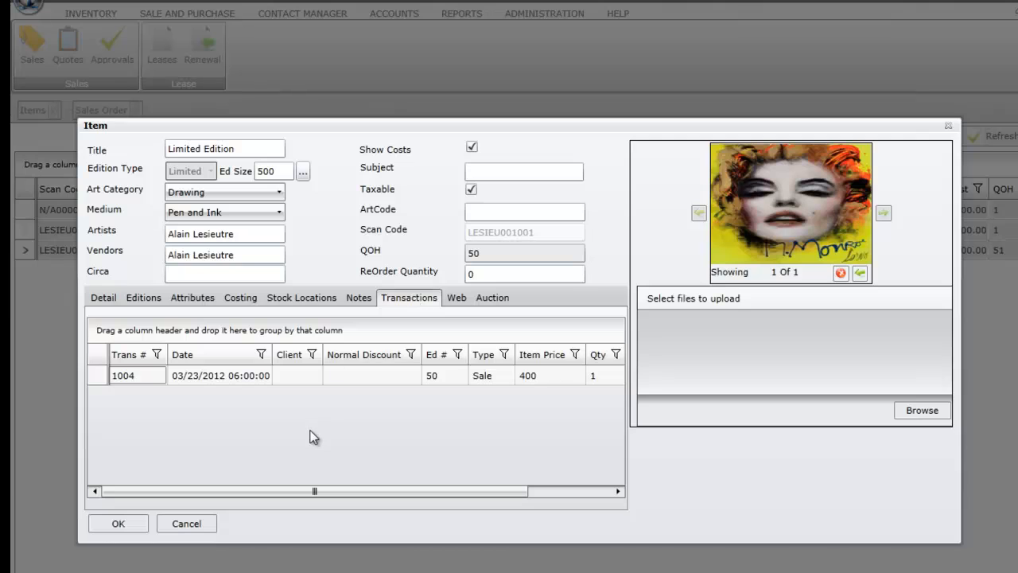
pyautogui.click(144, 296)
pyautogui.click(156, 434)
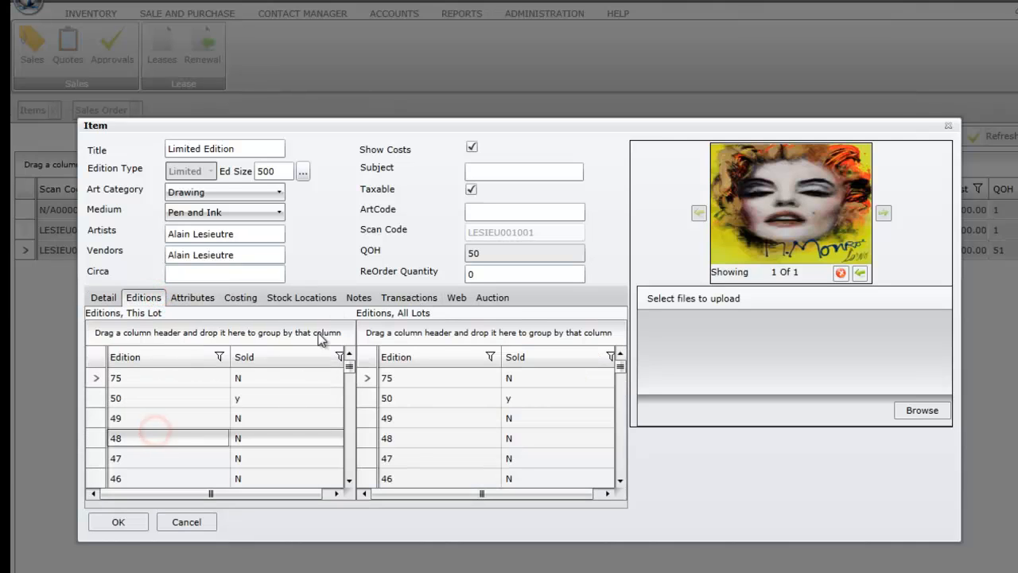
pyautogui.click(409, 296)
pyautogui.click(303, 298)
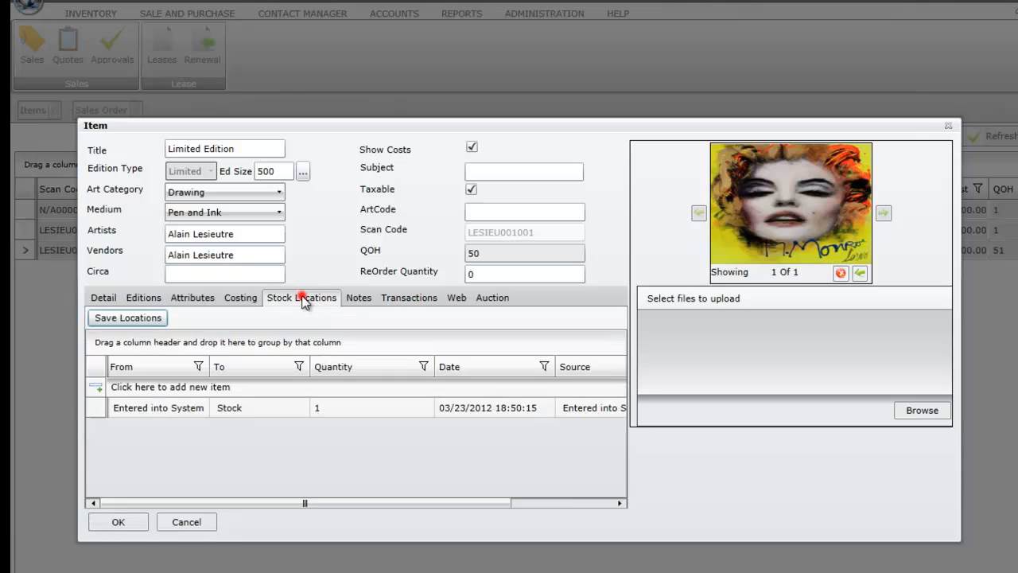
pyautogui.click(257, 299)
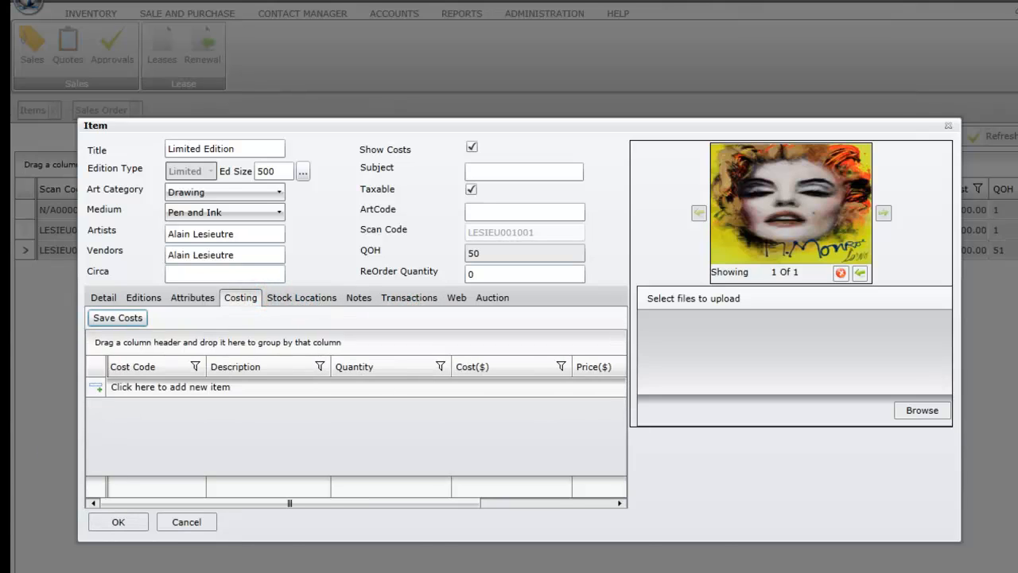